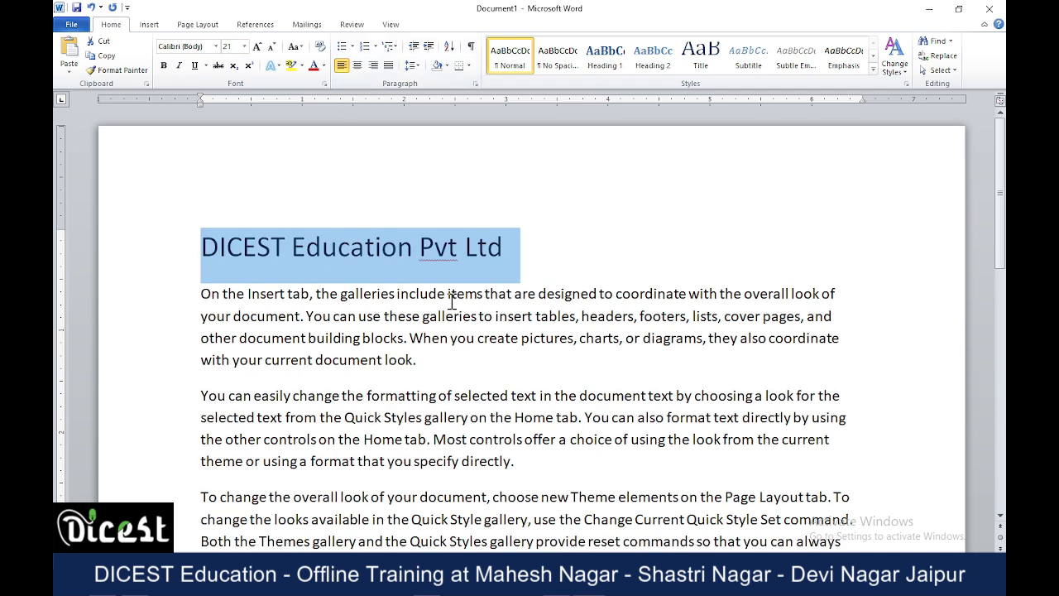
Set the font size of the selected heading "DICEST Education Pvt Ltd" to 32.
left_click(227, 46)
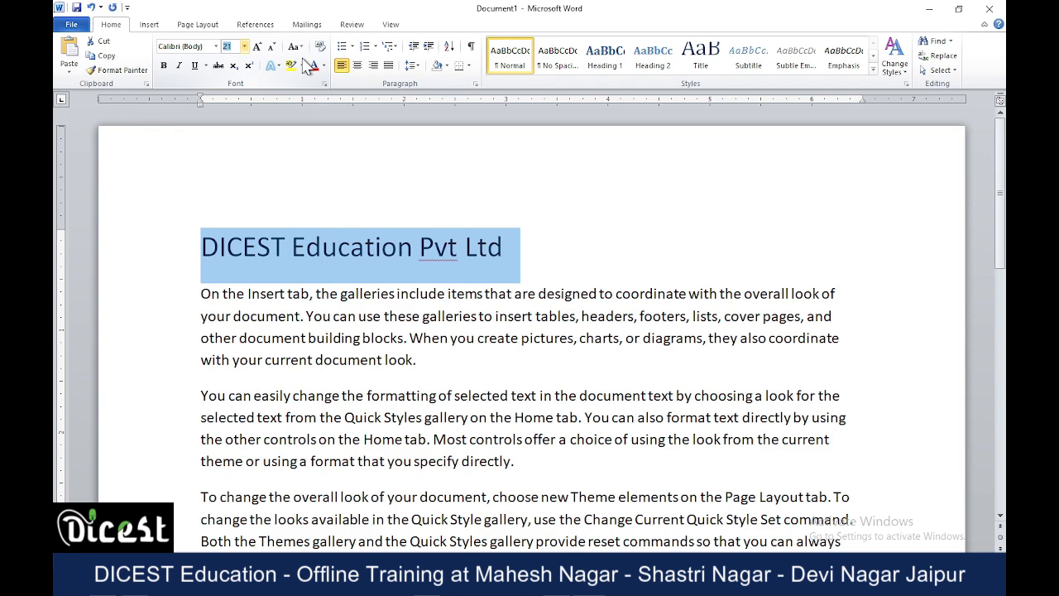
left_click(257, 47)
left_click(245, 46)
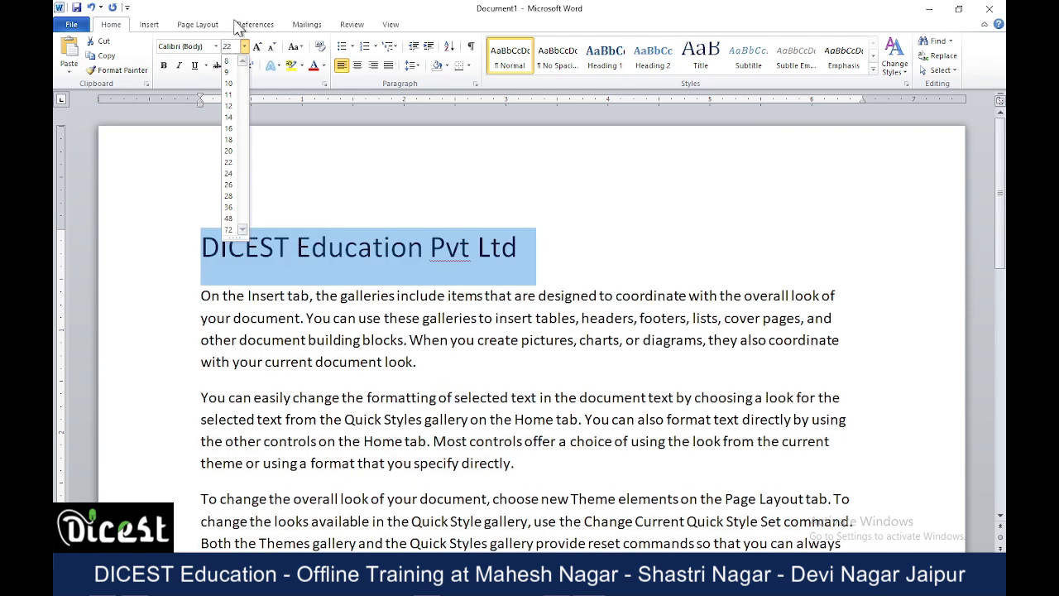
type("3")
key("Return")
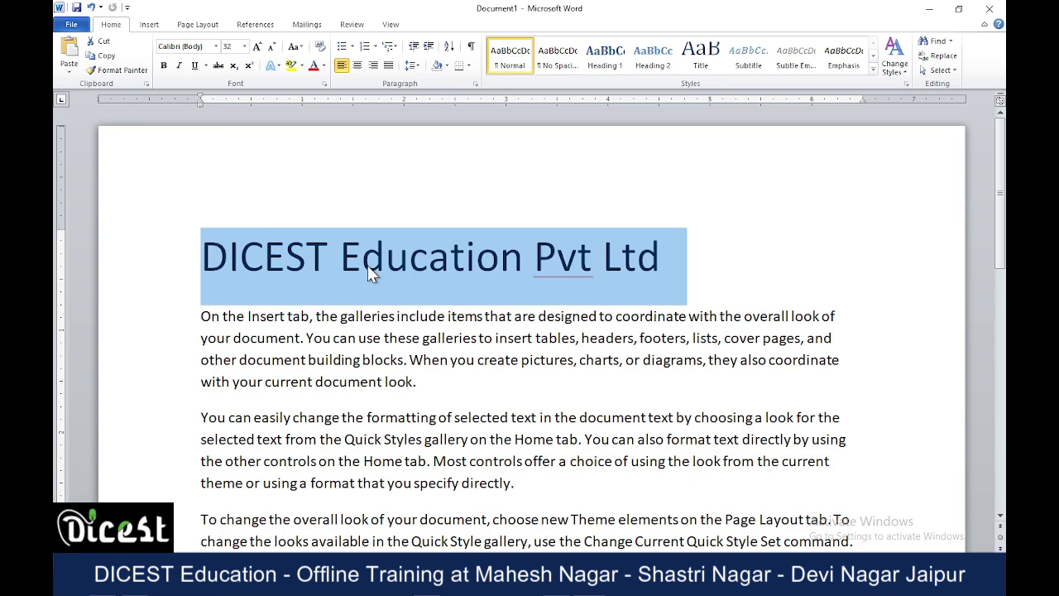
Change the font of the selected heading to Comic Sans MS and deselect it.
left_click(216, 48)
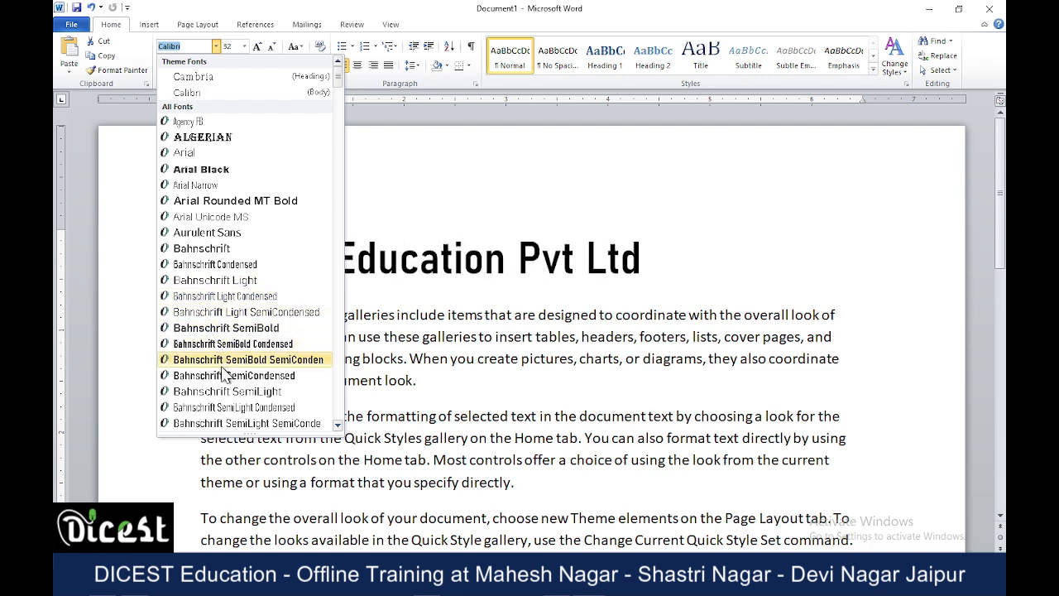
scroll(224, 373, "down", 3)
scroll(225, 372, "down", 3)
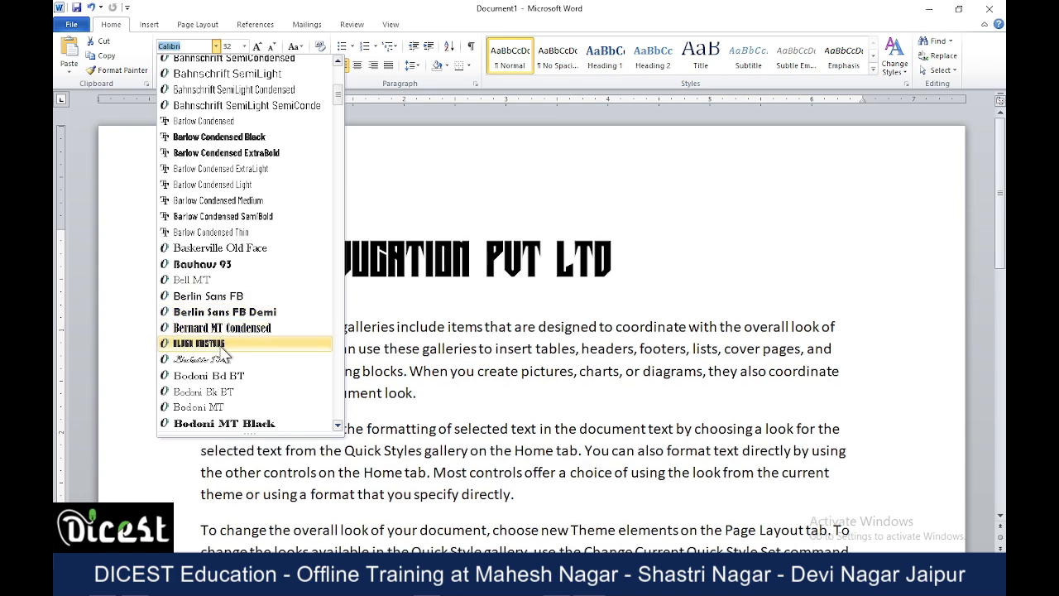
scroll(224, 352, "down", 6)
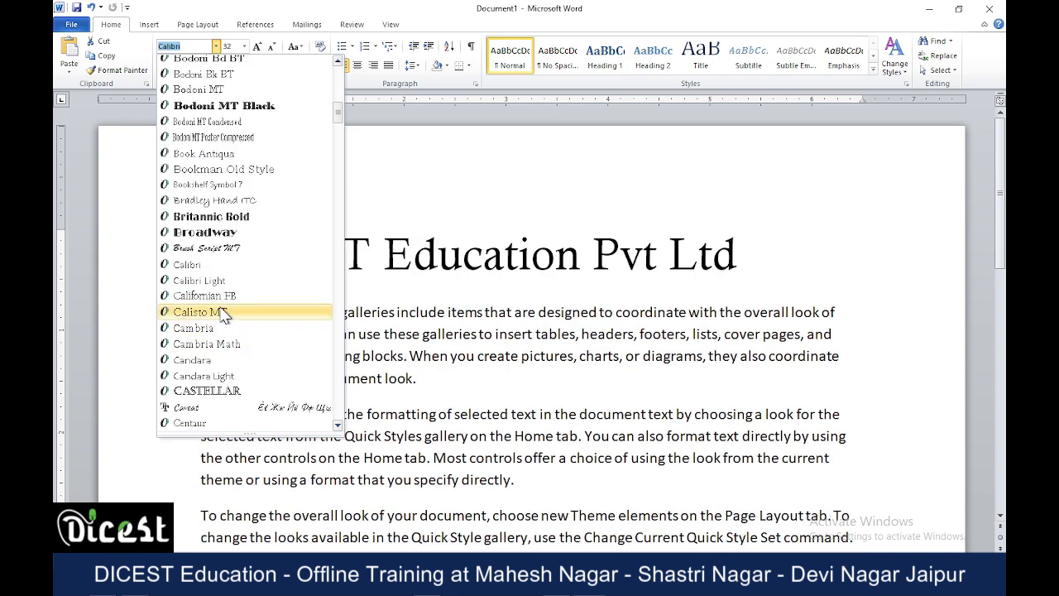
scroll(223, 315, "down", 3)
scroll(224, 315, "down", 3)
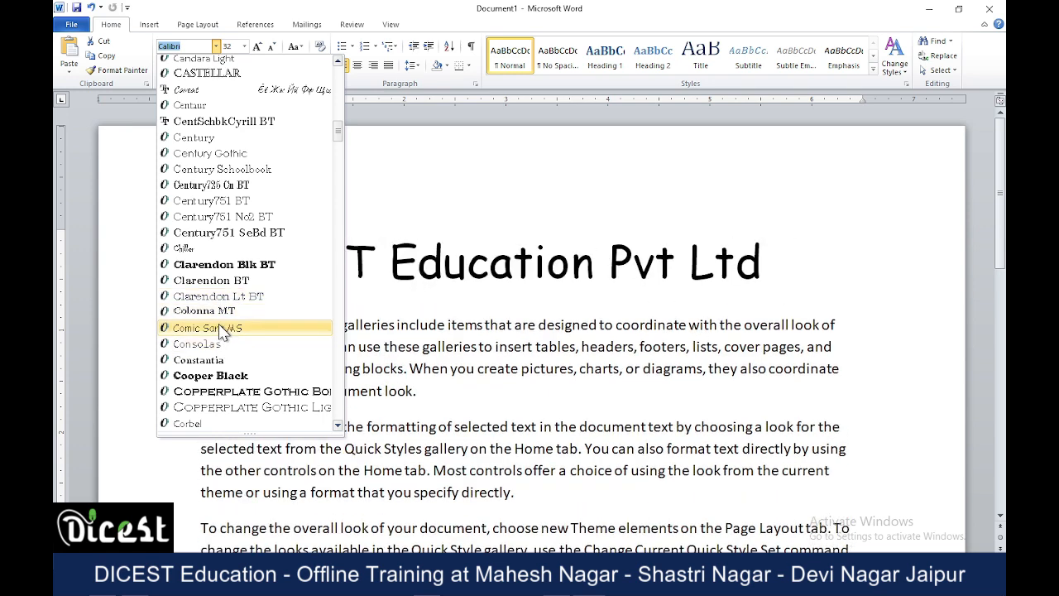
left_click(223, 329)
left_click(577, 346)
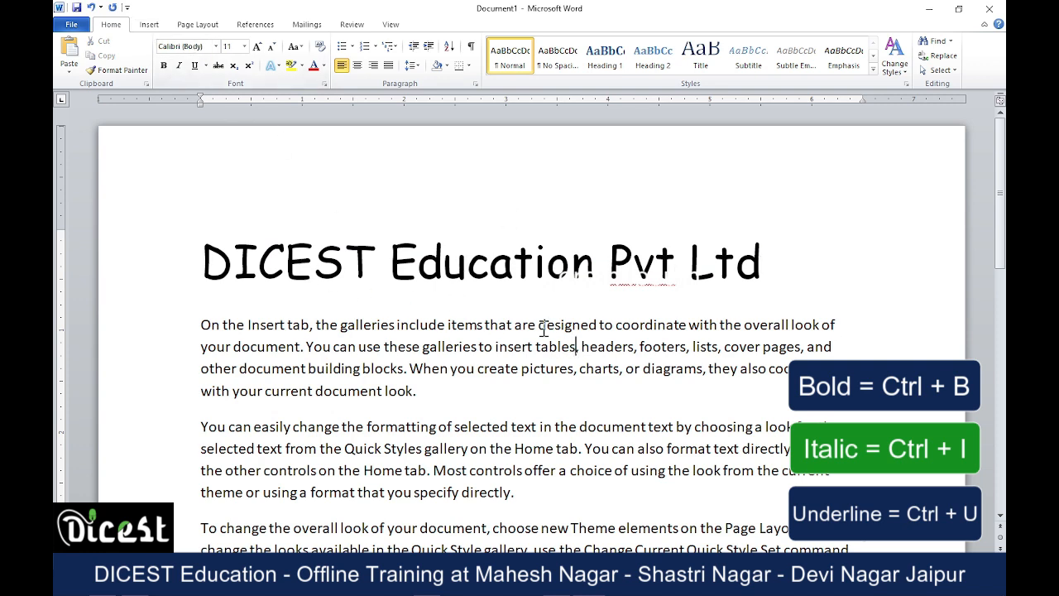
Format the word DICEST in the heading as bold, italic and underlined.
left_click(287, 259)
left_click(162, 73)
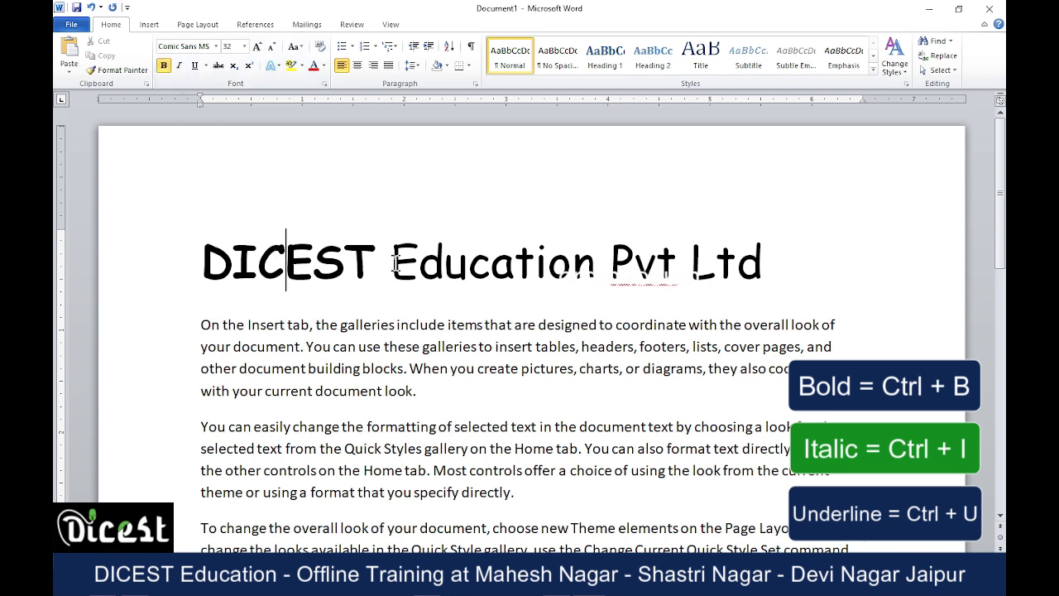
left_click(177, 66)
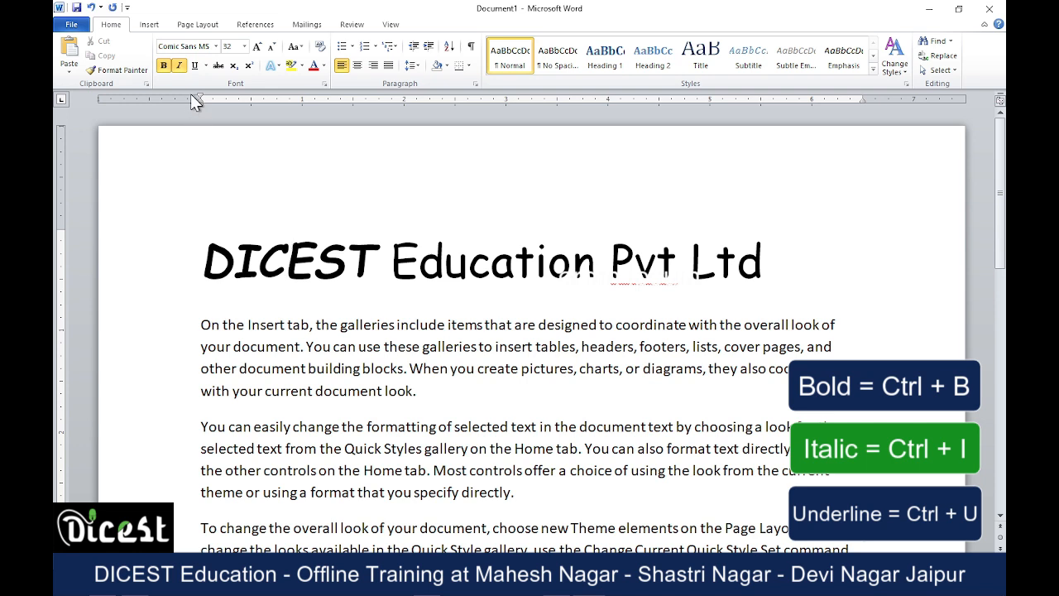
left_click(195, 66)
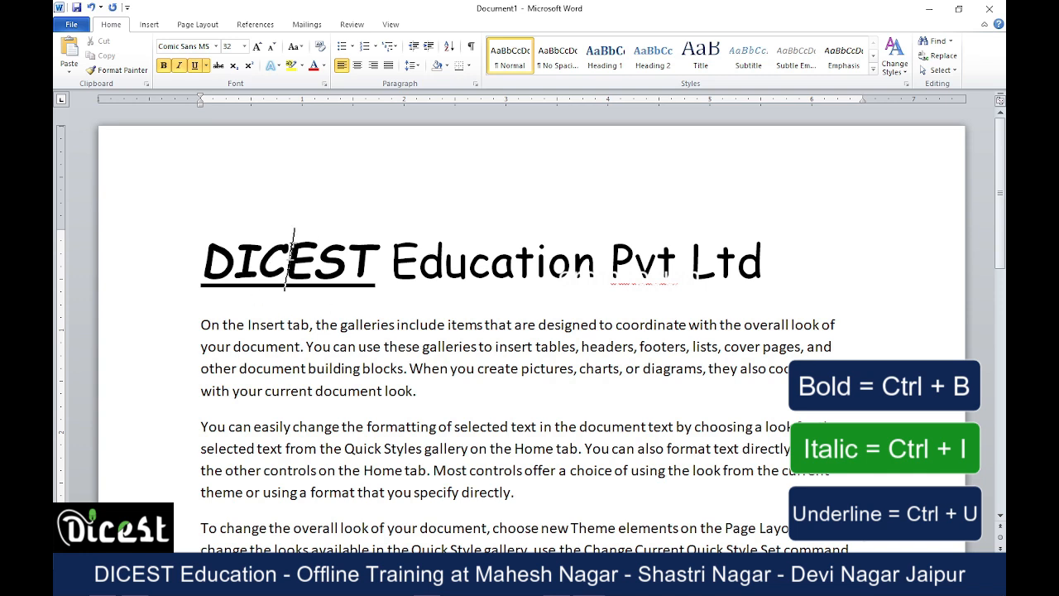
Color the word DICEST in the heading red, and change its font color to the standard purple.
left_click(324, 66)
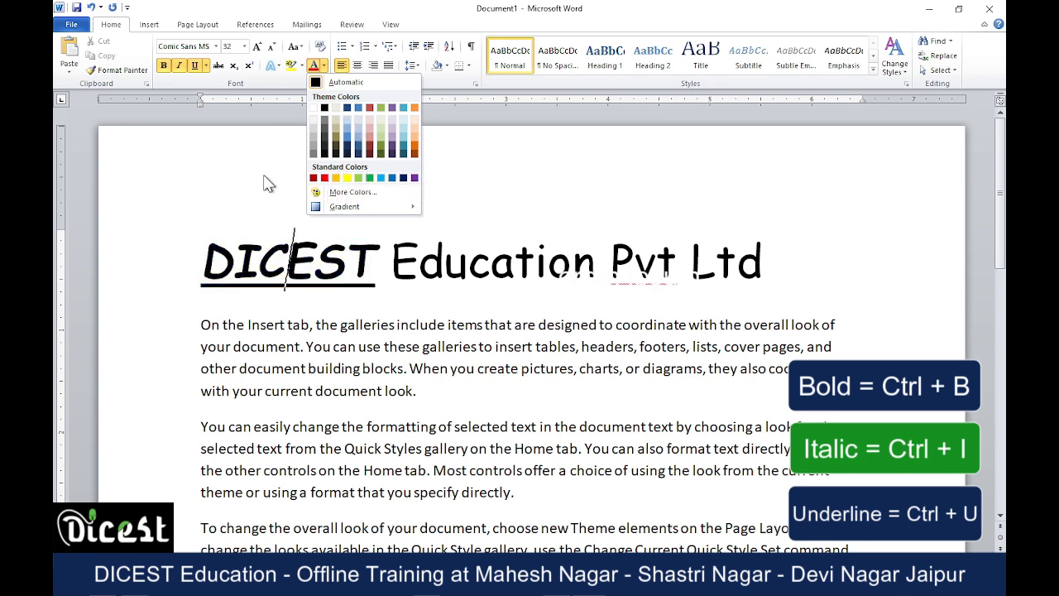
left_click(287, 258)
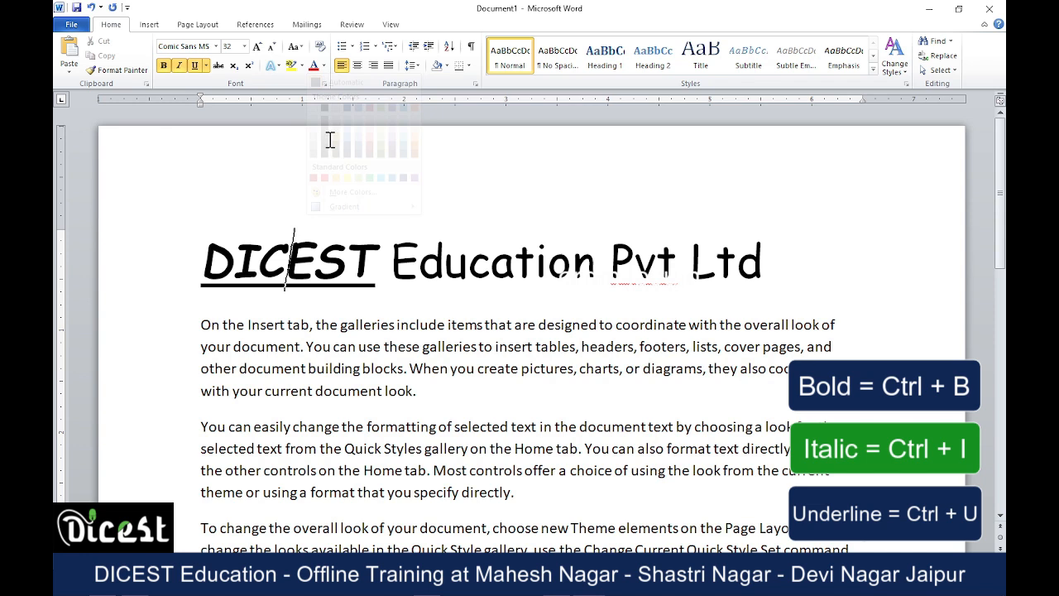
left_click(313, 69)
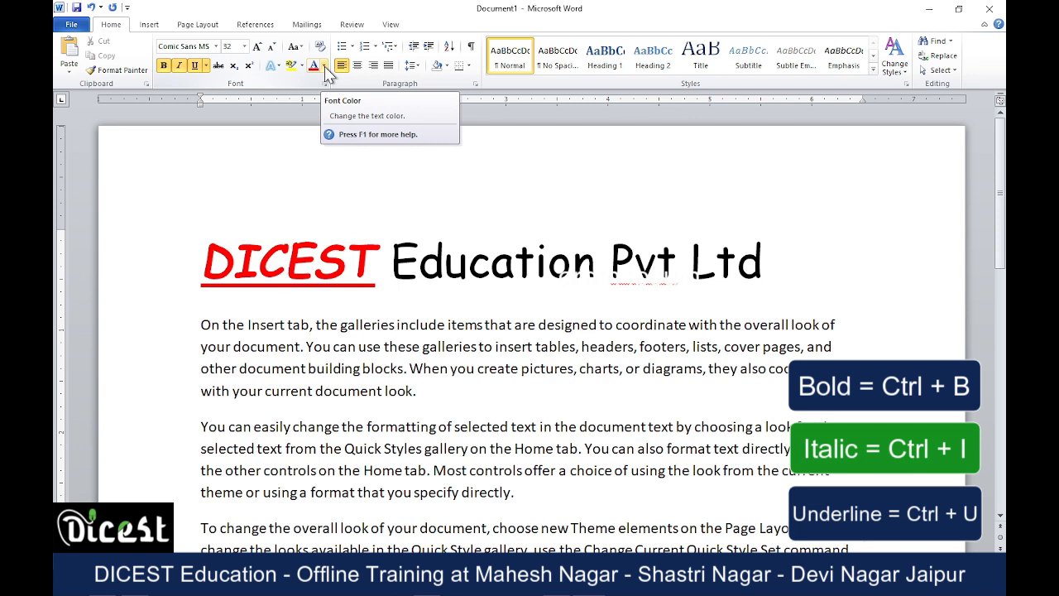
left_click(325, 68)
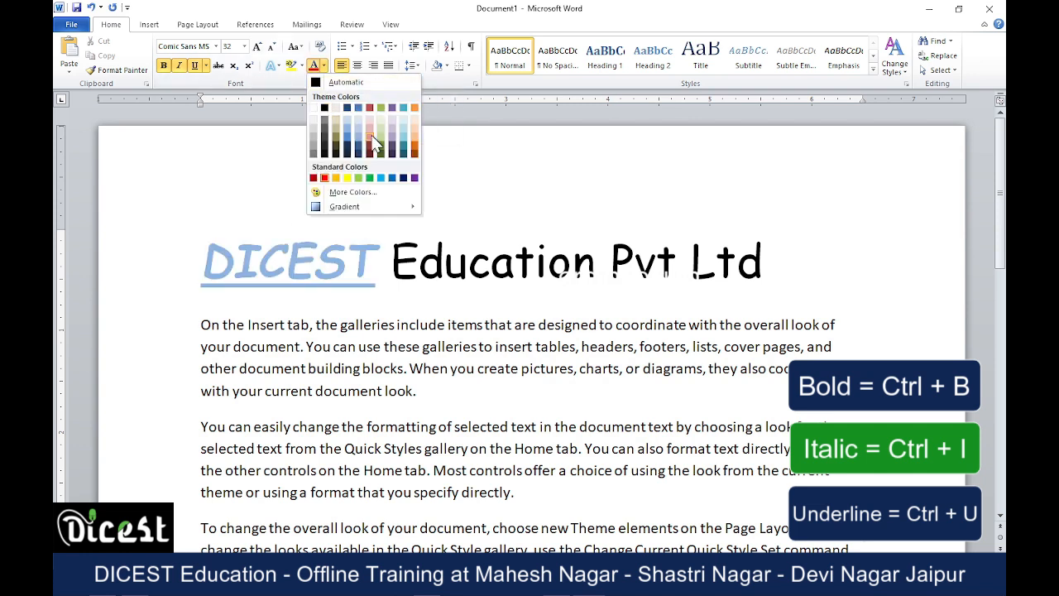
left_click(416, 177)
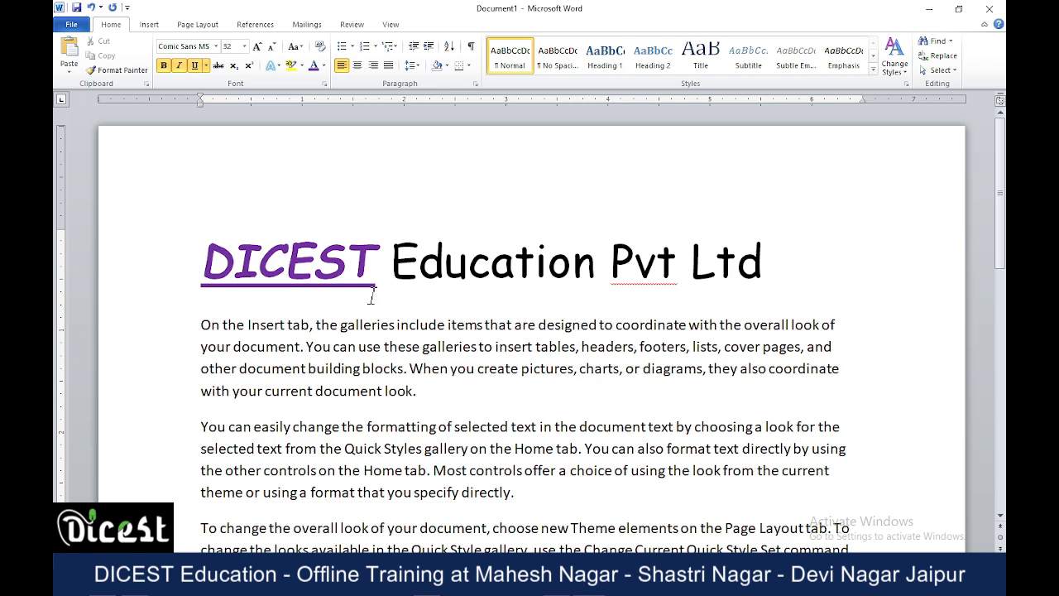
Select the first line of the second body paragraph, "You can easily change the formatting", and enlarge its font to size 22.
scroll(314, 291, "down", 3)
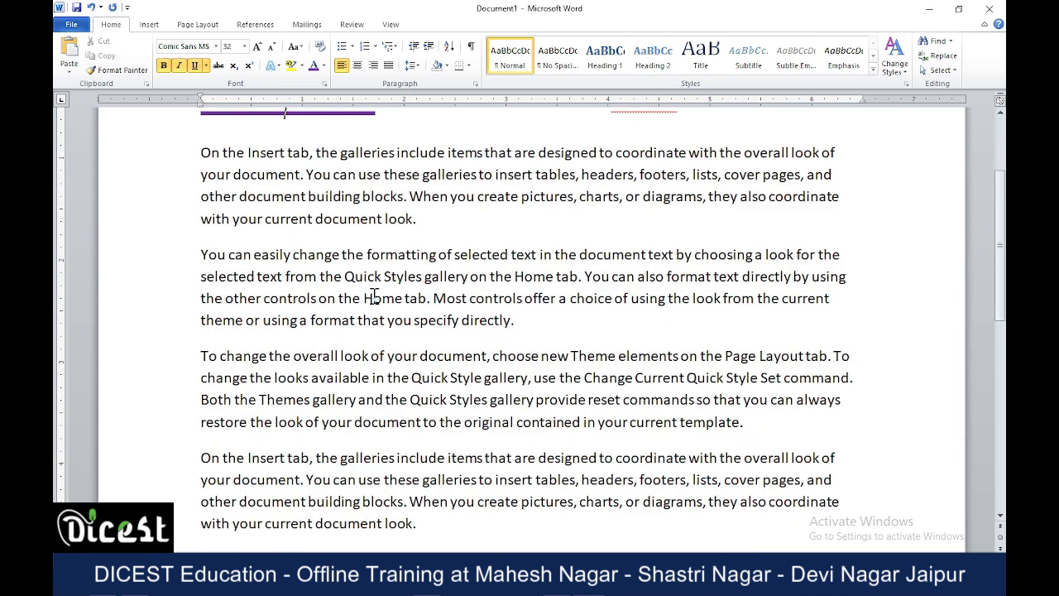
left_click(170, 261)
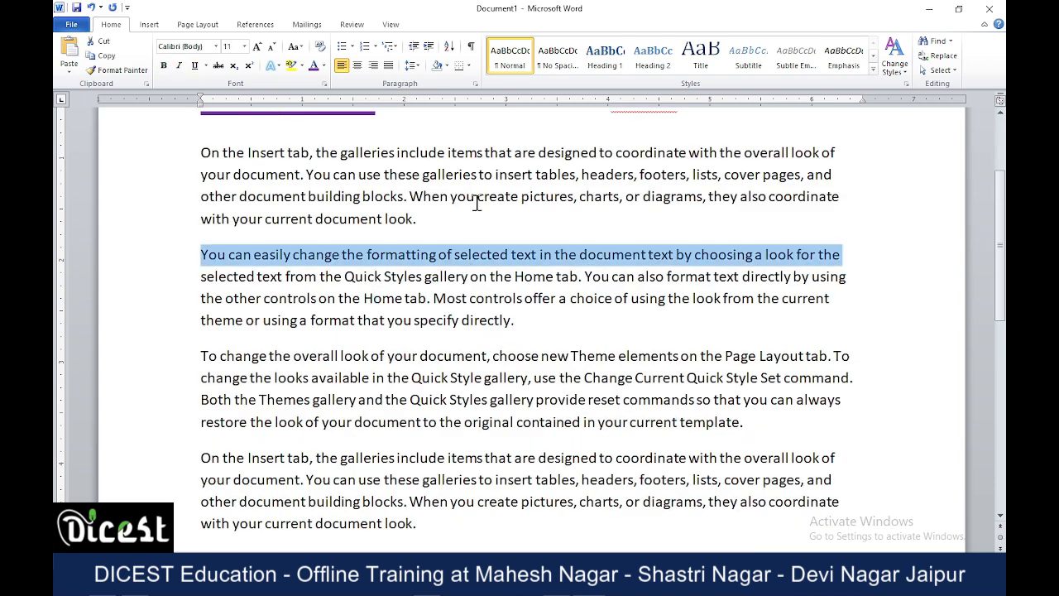
left_click(258, 46)
left_click(259, 47)
left_click(258, 46)
left_click(258, 46)
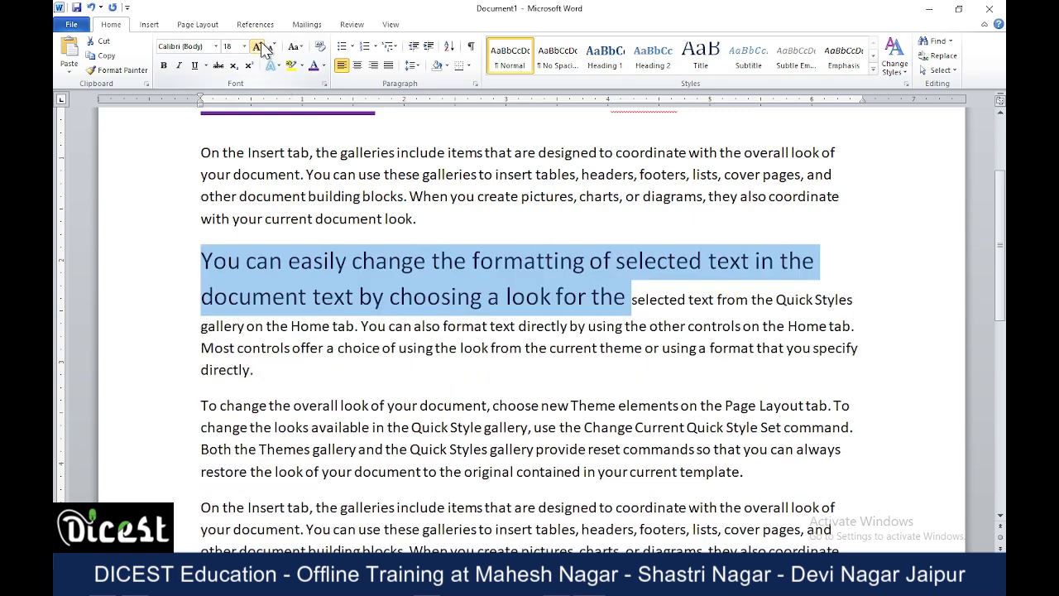
left_click(258, 47)
left_click(258, 47)
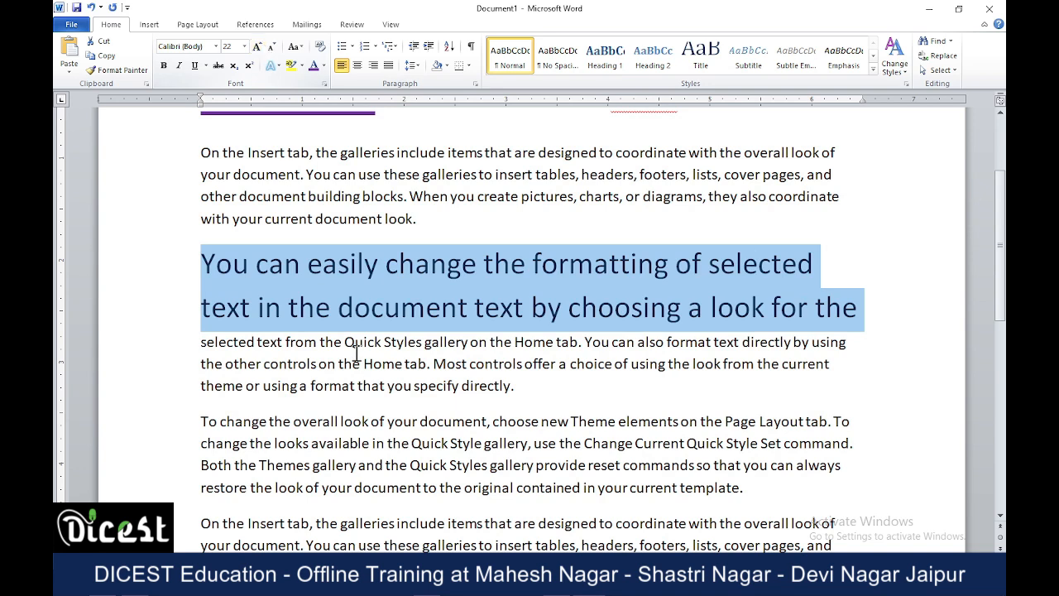
Switch underlining on and off for the selected line of the second paragraph, leaving it without an underline.
left_click(196, 69)
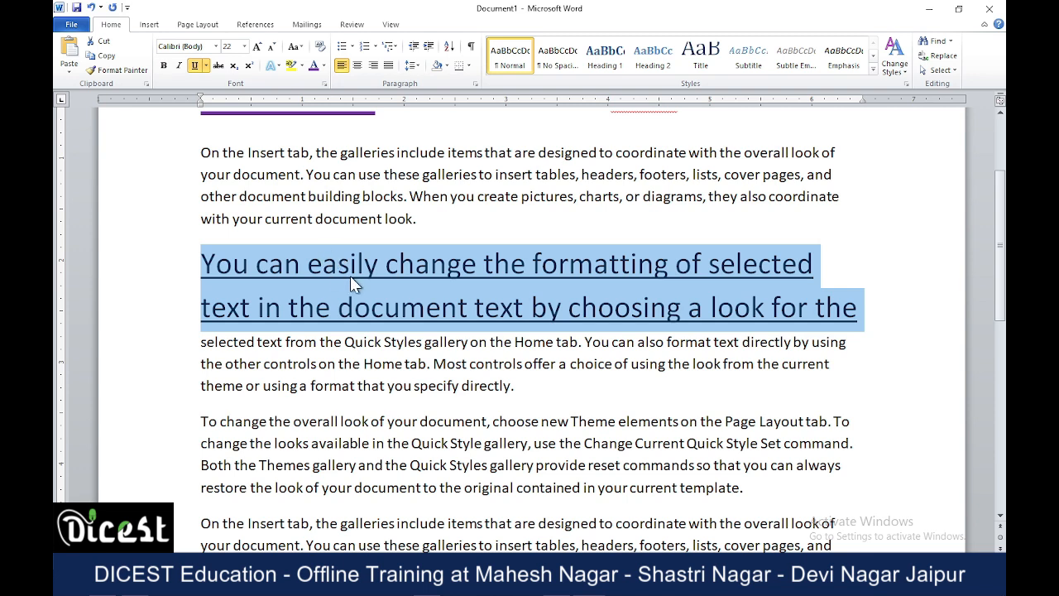
left_click(196, 66)
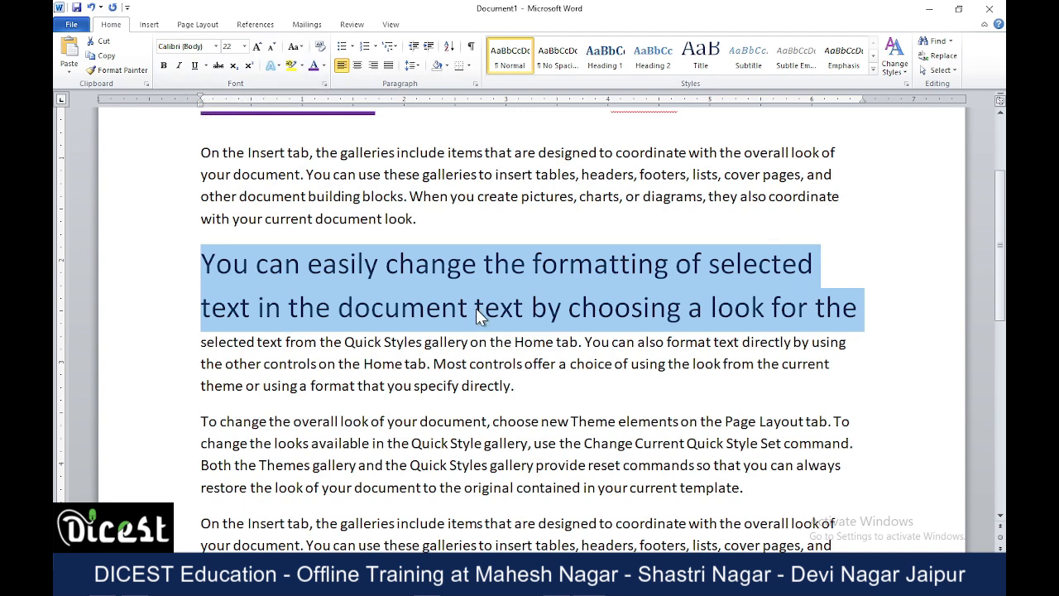
left_click(196, 66)
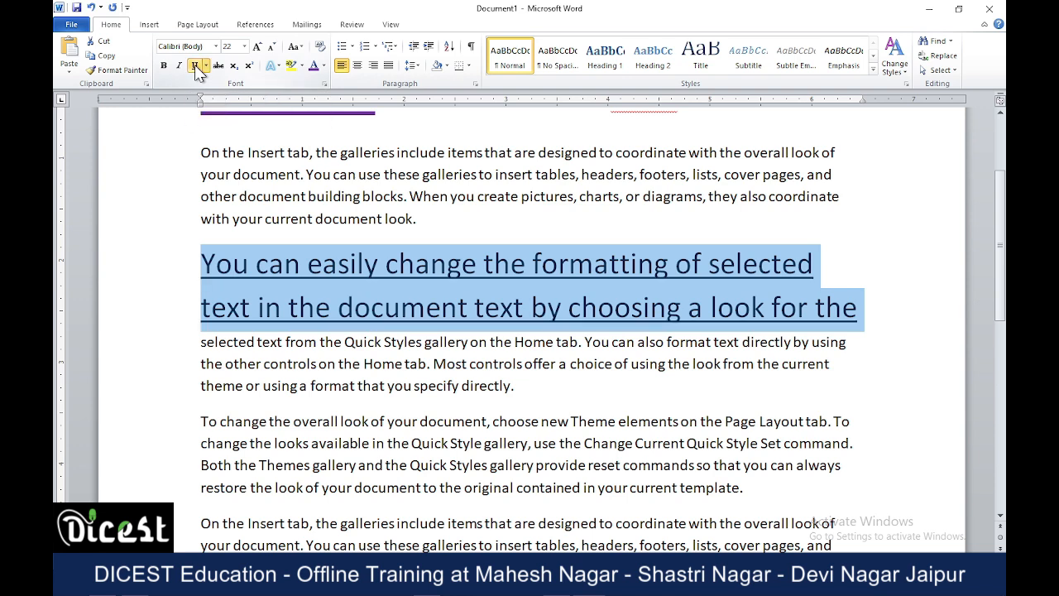
left_click(195, 67)
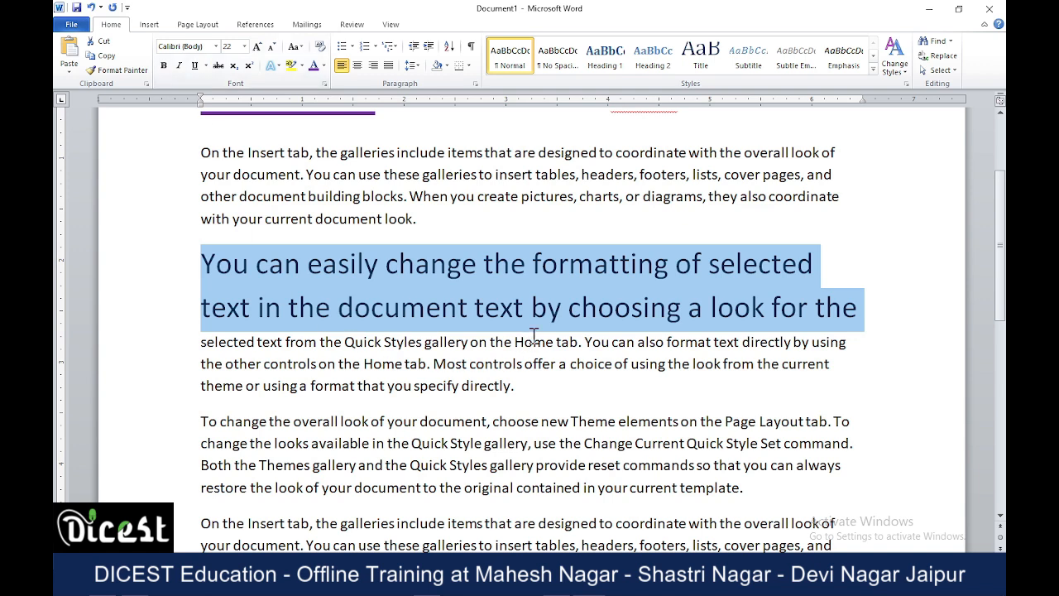
Apply strikethrough to the enlarged text of the second paragraph and deselect it.
left_click(219, 66)
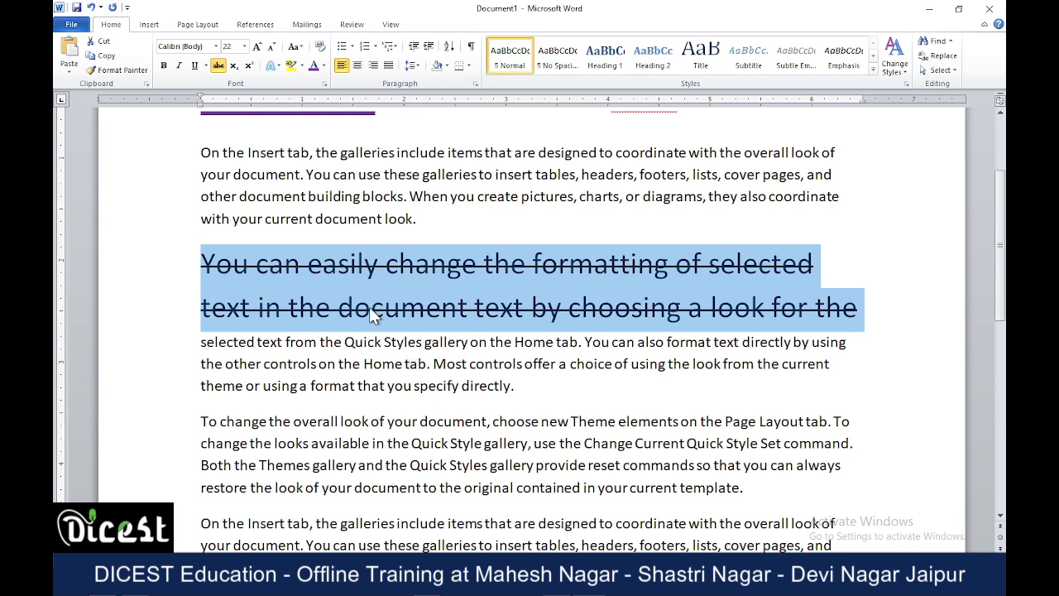
left_click(442, 308)
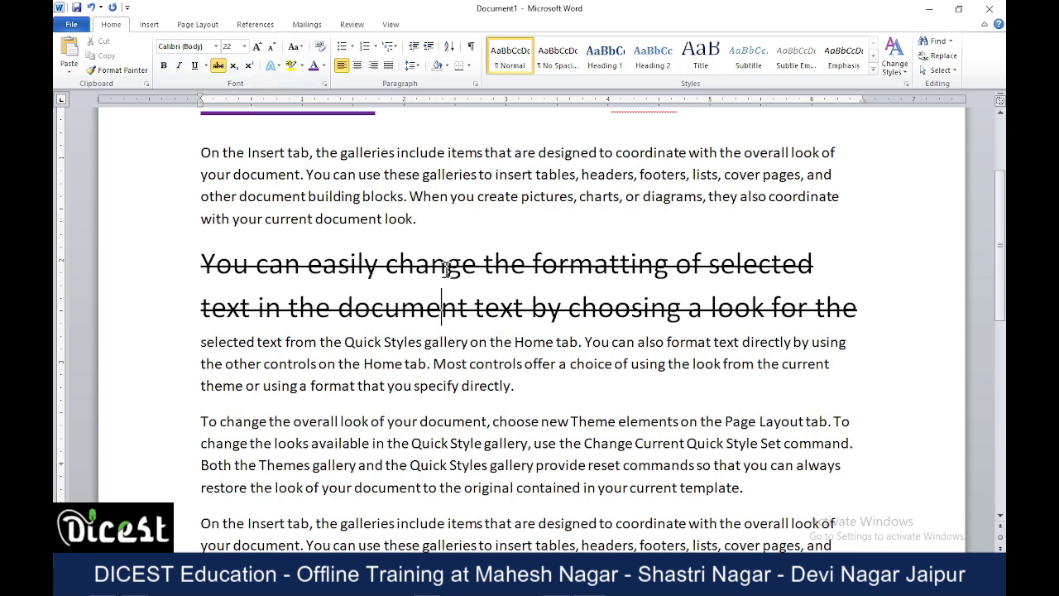
Format the letter "d" of Education in the heading as superscript.
scroll(470, 356, "up", 3)
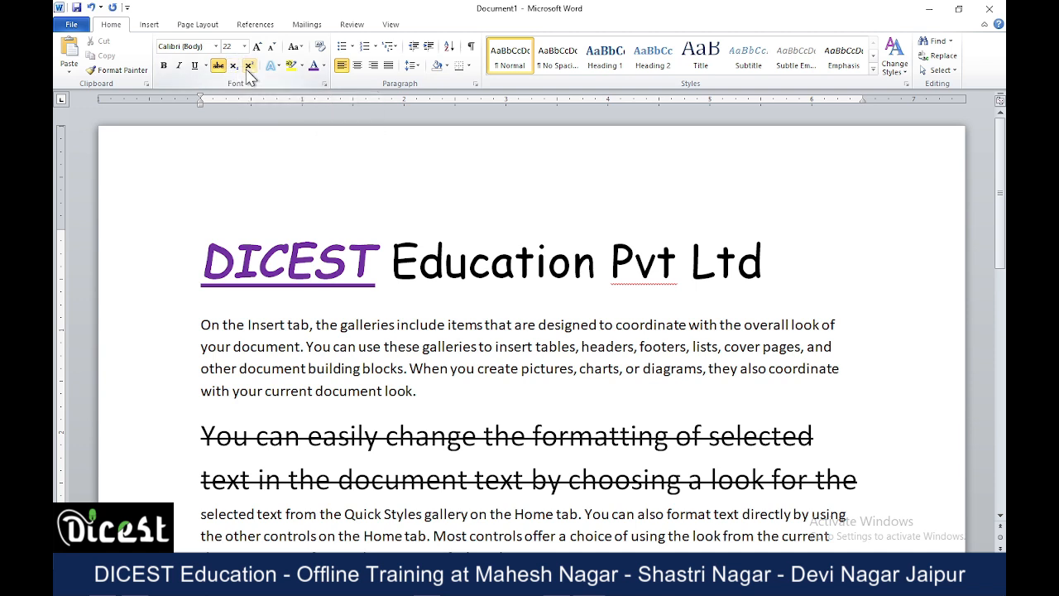
left_click_drag(417, 262, 445, 261)
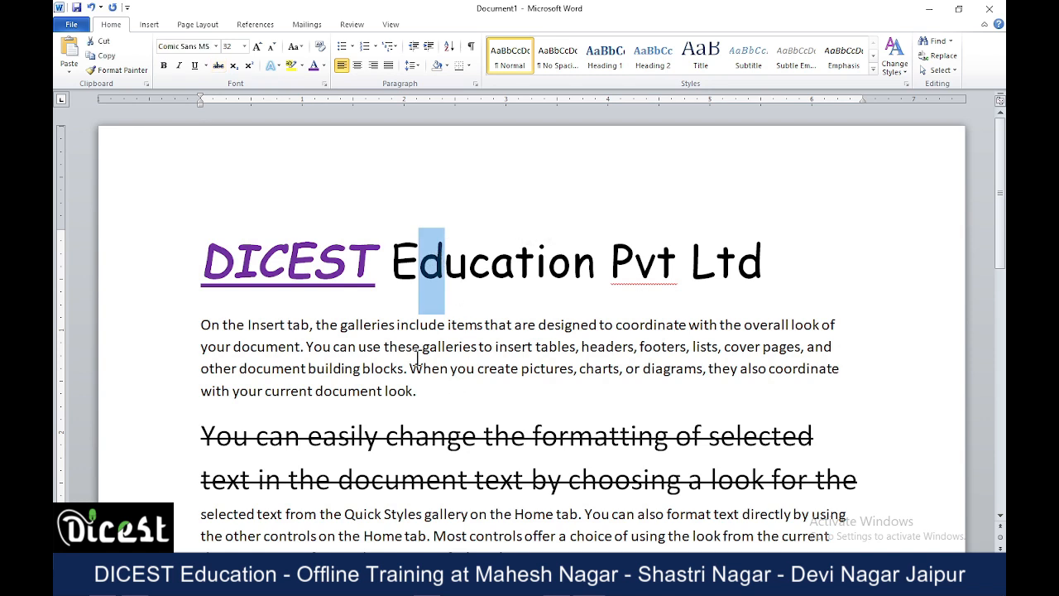
left_click(249, 66)
left_click(503, 306)
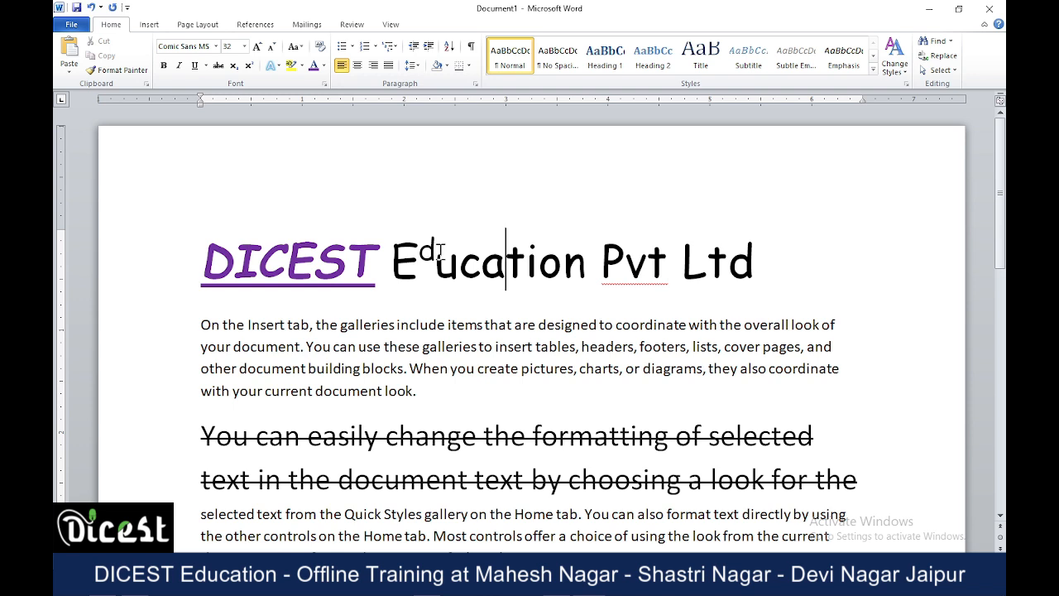
Format the letter "v" of Pvt in the heading as subscript.
left_click(629, 263)
left_click_drag(628, 263, 648, 265)
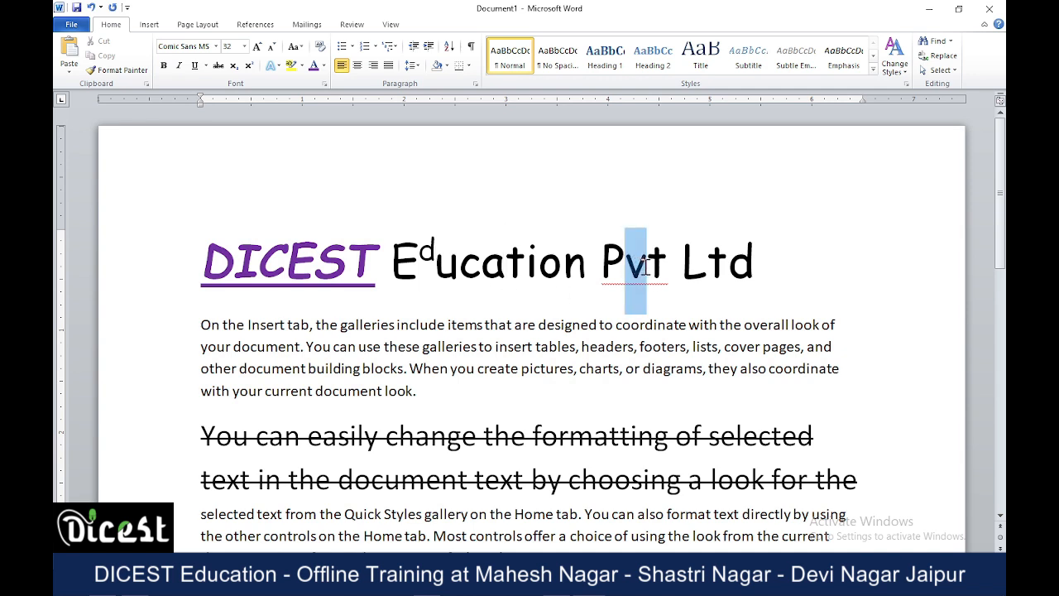
left_click(234, 66)
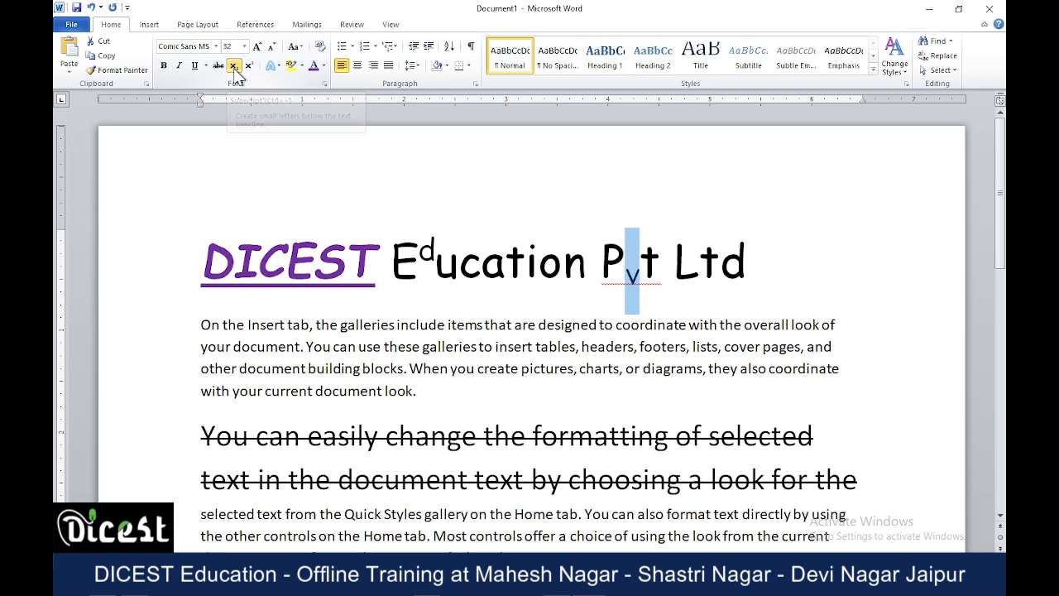
left_click(725, 278)
Add a new line reading "H2O" directly below the heading.
left_click(755, 271)
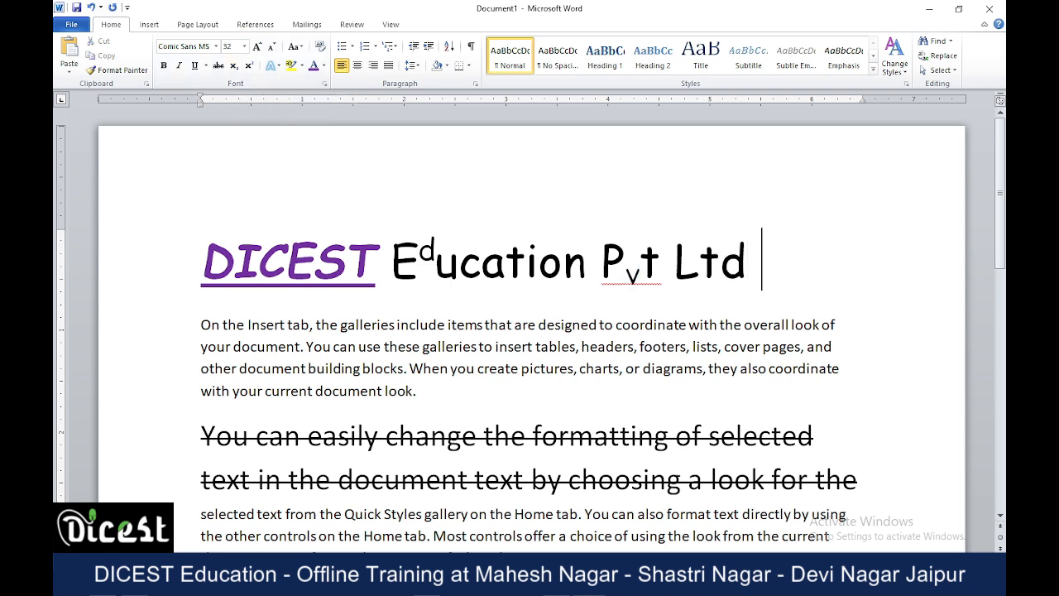
key("Return")
type("H")
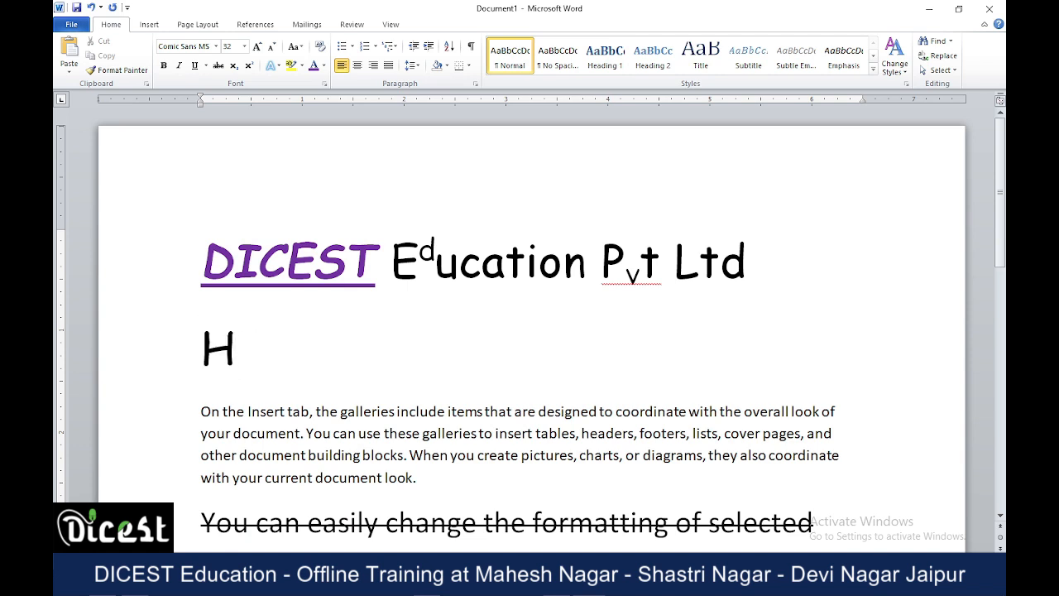
type("2O")
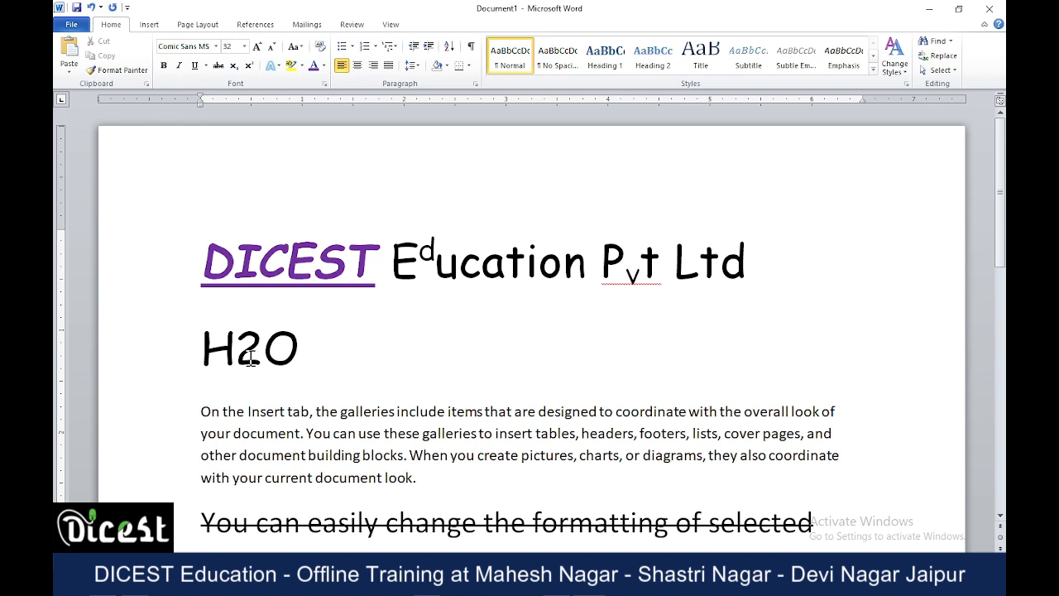
Format the digit 2 in H2O as subscript.
left_click_drag(236, 352, 263, 351)
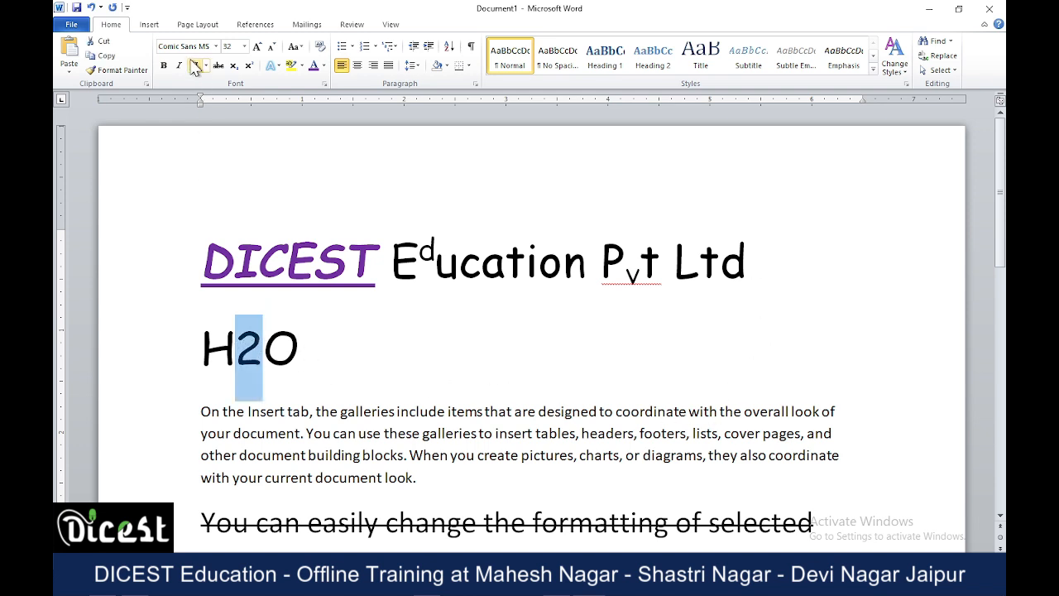
left_click(233, 66)
left_click(433, 335)
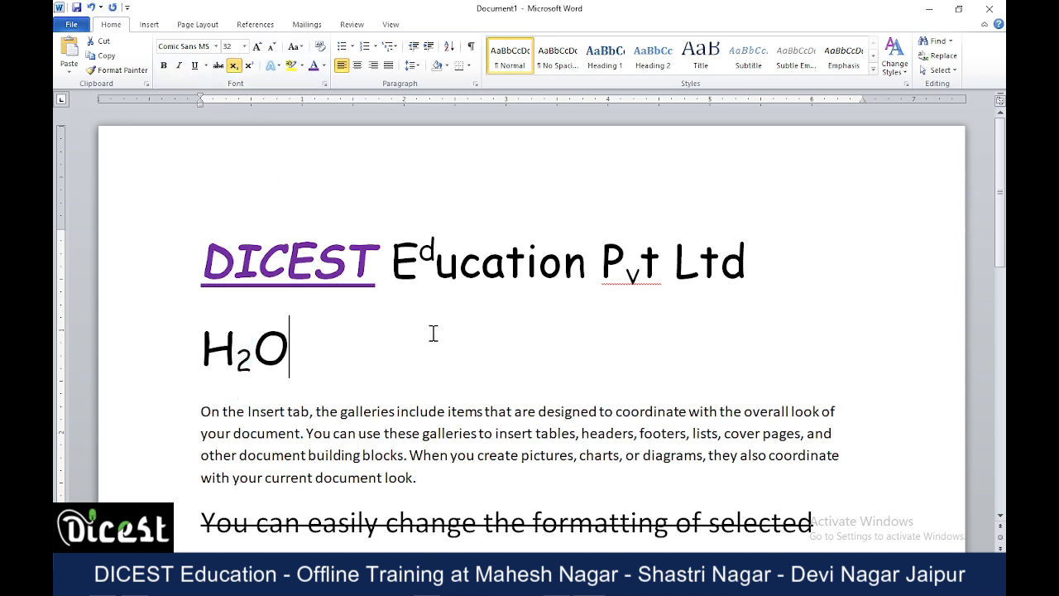
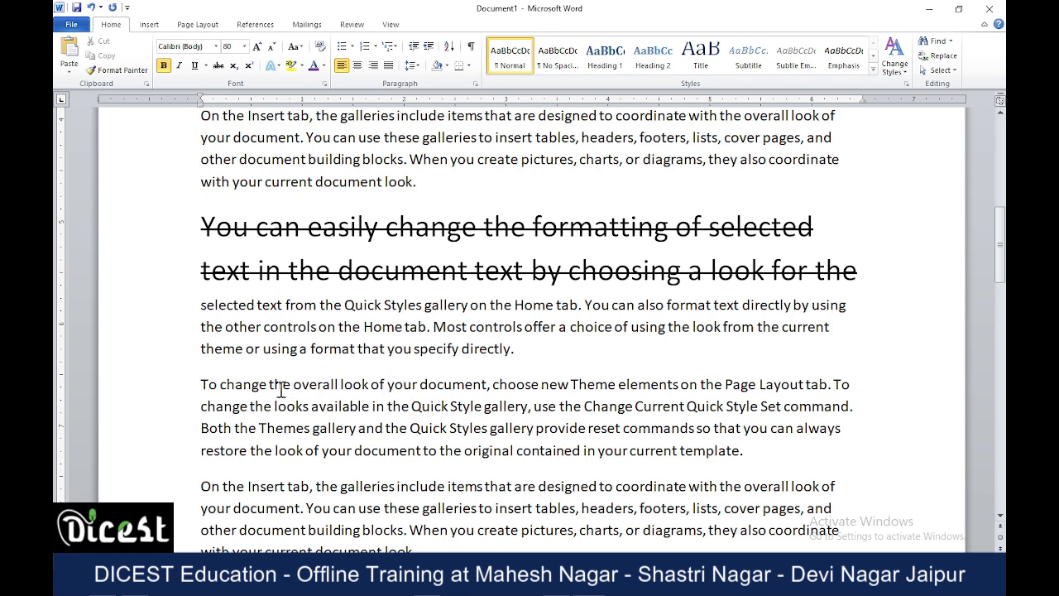
Highlight "the overall look of your document, choose new Theme elements" in bright green.
left_click_drag(270, 384, 671, 389)
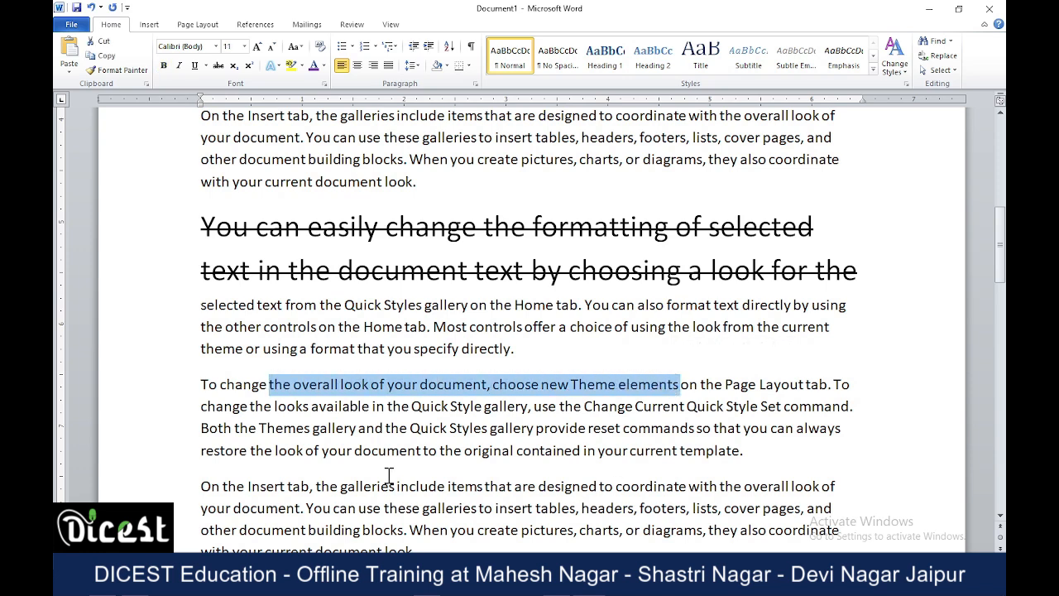
left_click(302, 66)
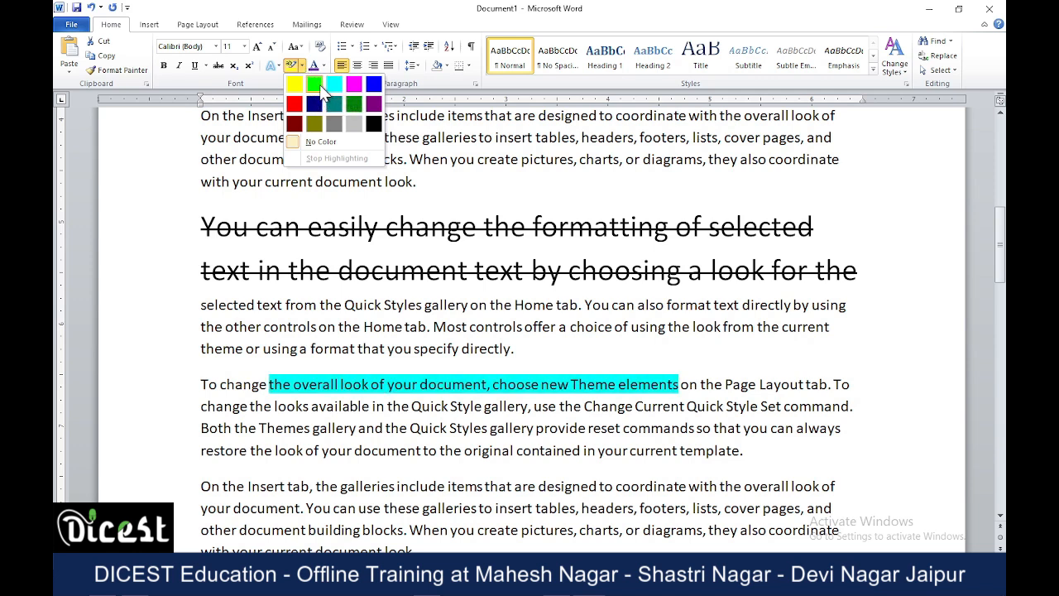
left_click(315, 85)
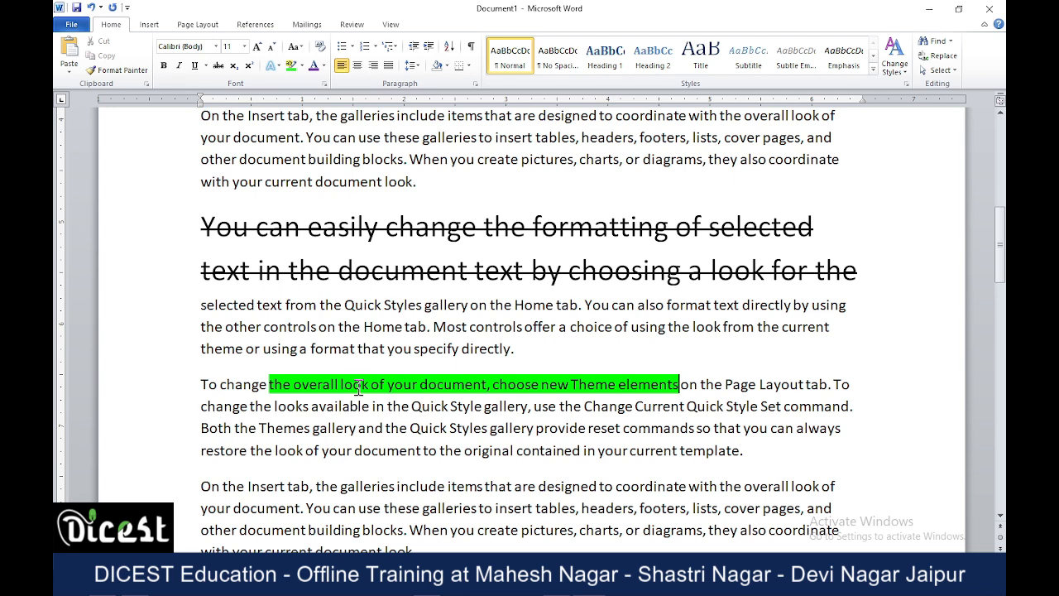
Change the font color of "easily change the" in the large struck-through text to standard red.
scroll(442, 397, "down", 3)
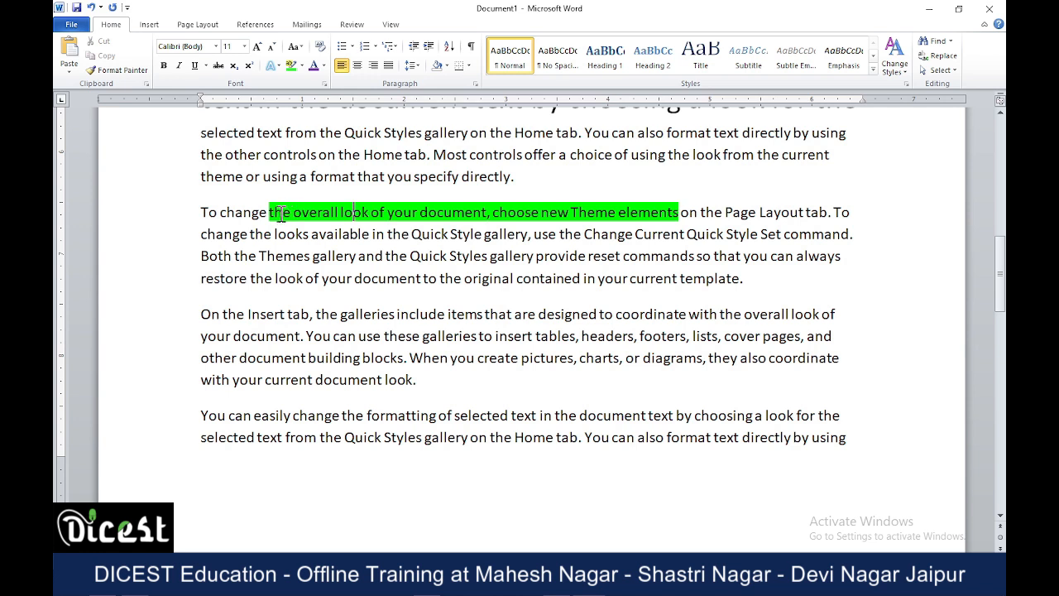
scroll(369, 325, "up", 3)
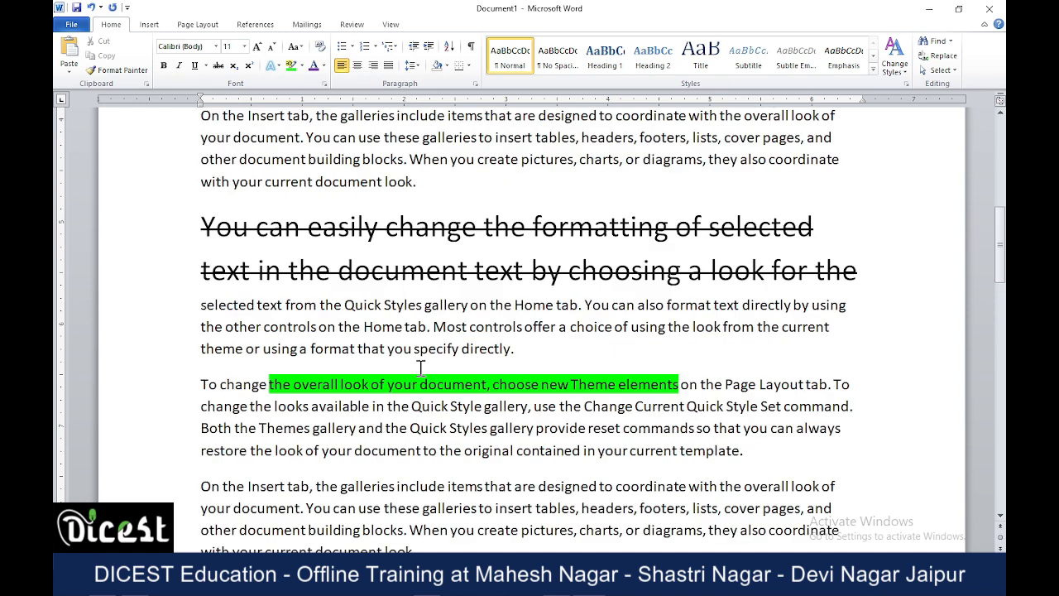
left_click_drag(308, 230, 495, 237)
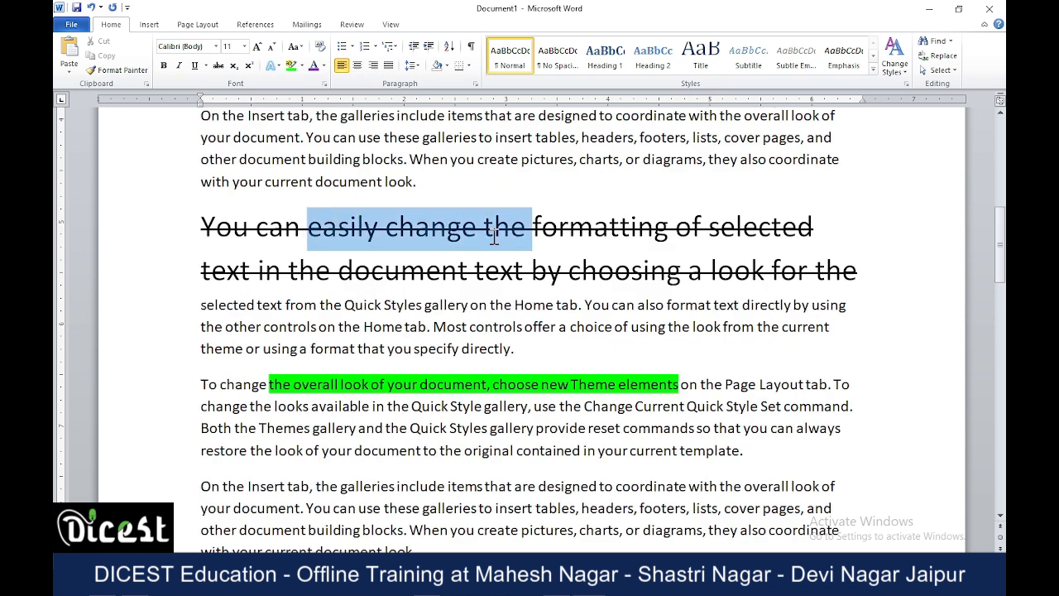
left_click(322, 66)
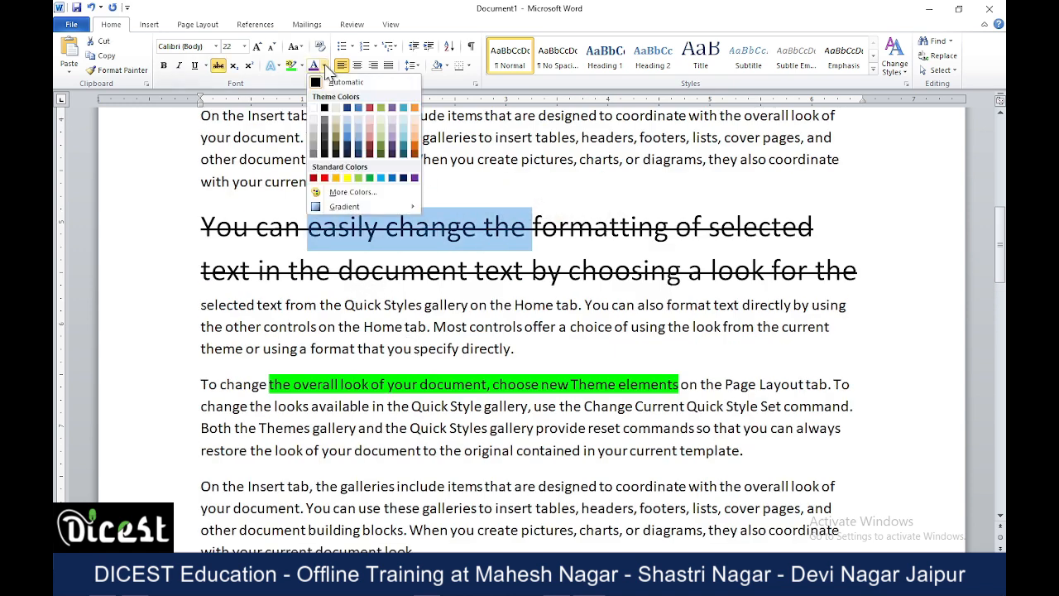
left_click(325, 179)
left_click(473, 273)
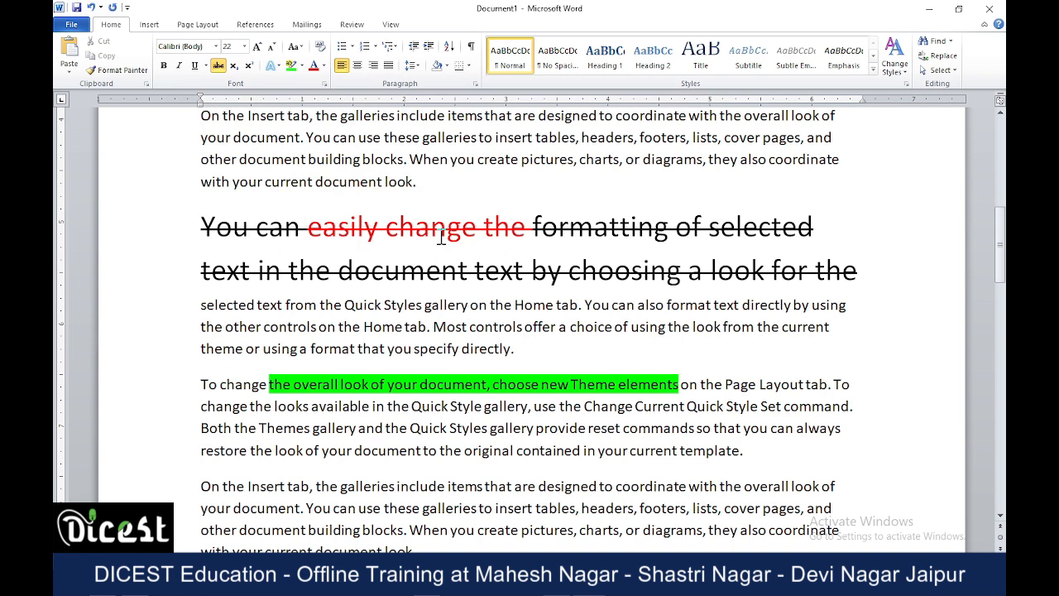
Highlight "document text by choosing" in the struck-through text in turquoise.
left_click_drag(339, 273, 685, 273)
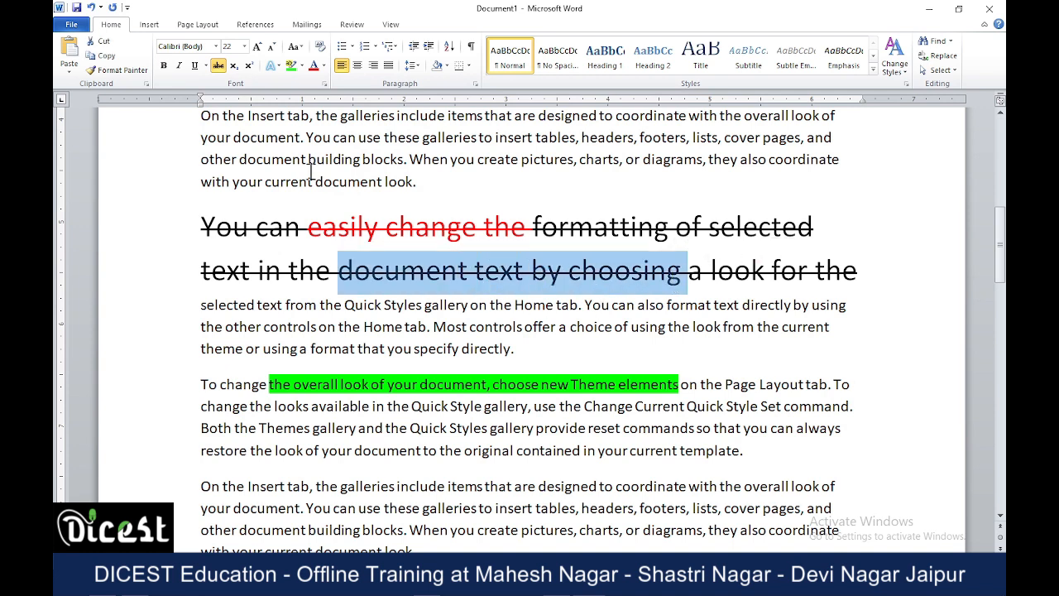
left_click(302, 66)
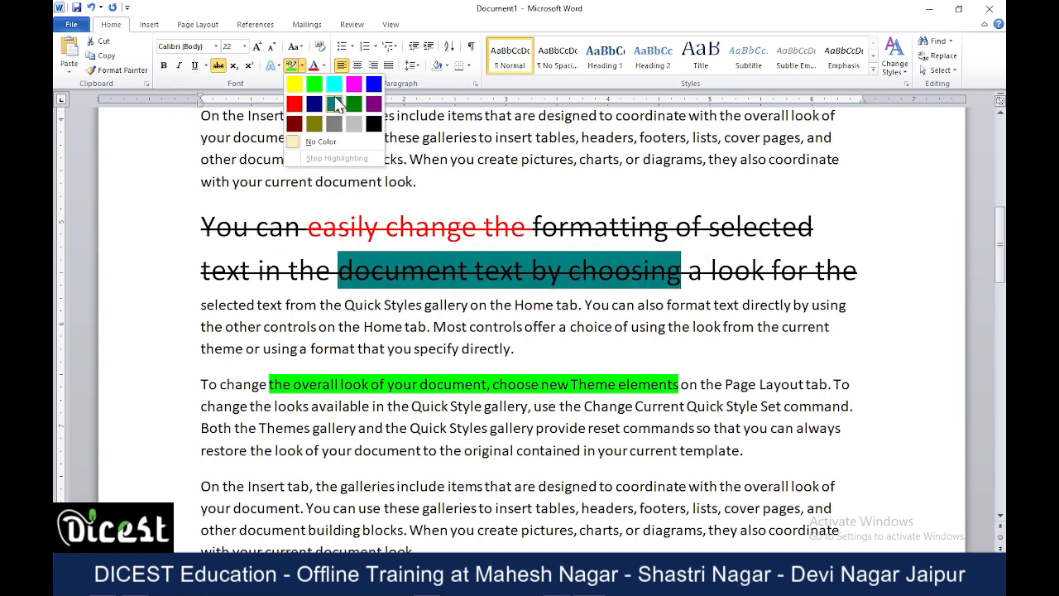
left_click(335, 84)
left_click(539, 263)
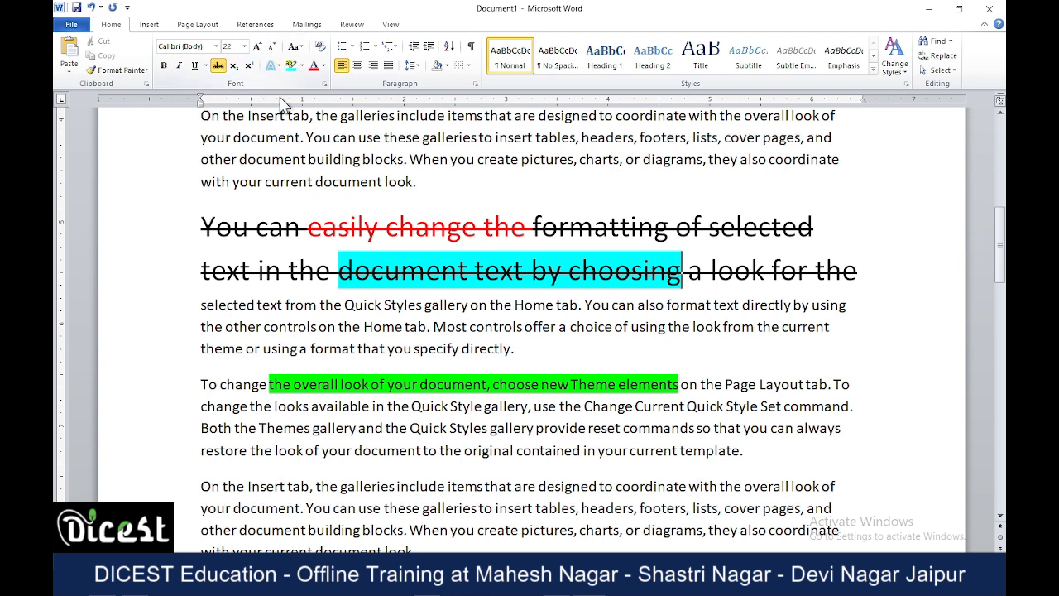
Enlarge the line "your document. You can use these galleries to insert tables, headers, footers, lists, cover pages, and" to font size 20.
scroll(408, 267, "up", 6)
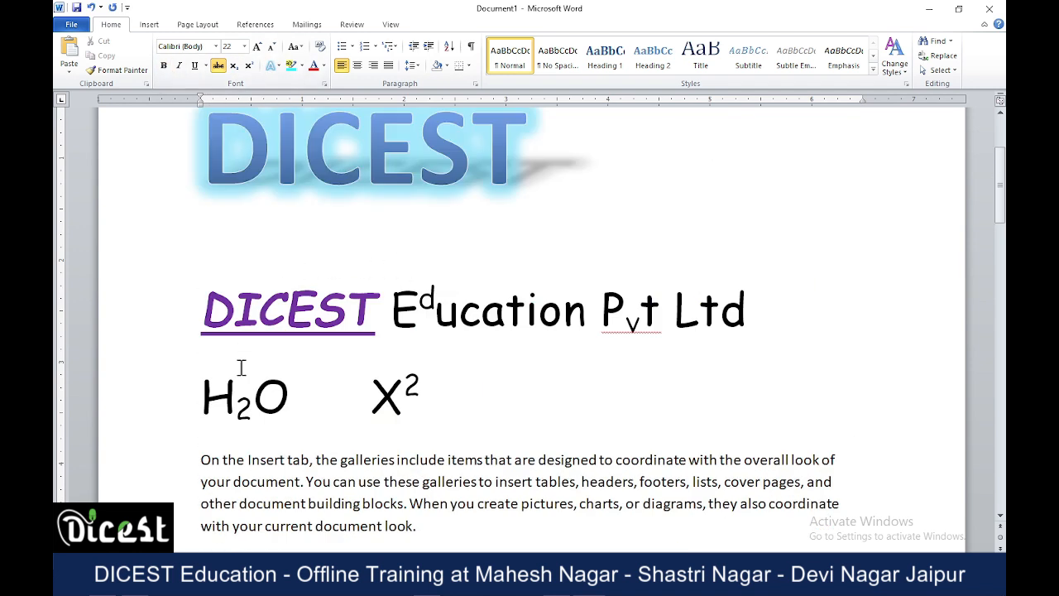
scroll(259, 372, "down", 3)
left_click(174, 311)
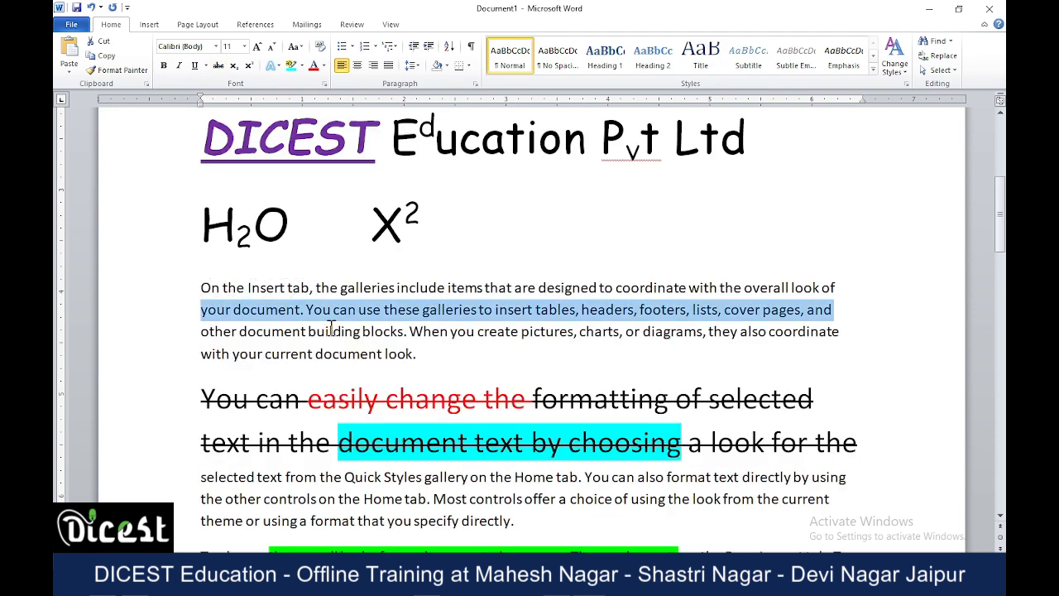
left_click(257, 47)
left_click(257, 47)
left_click(258, 47)
left_click(257, 47)
left_click(257, 47)
left_click(258, 47)
left_click(257, 48)
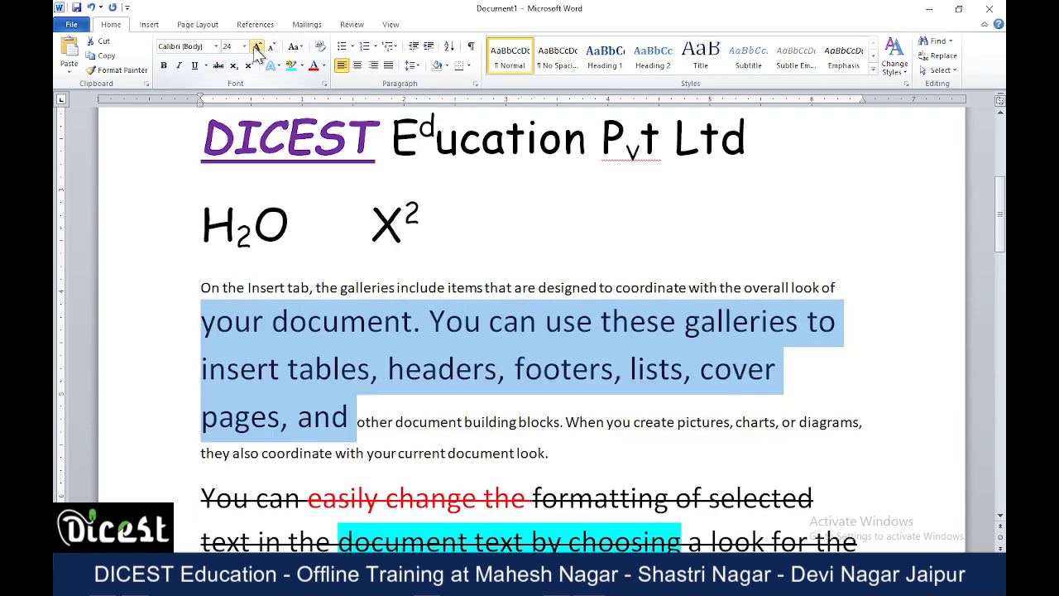
left_click(271, 47)
left_click(272, 48)
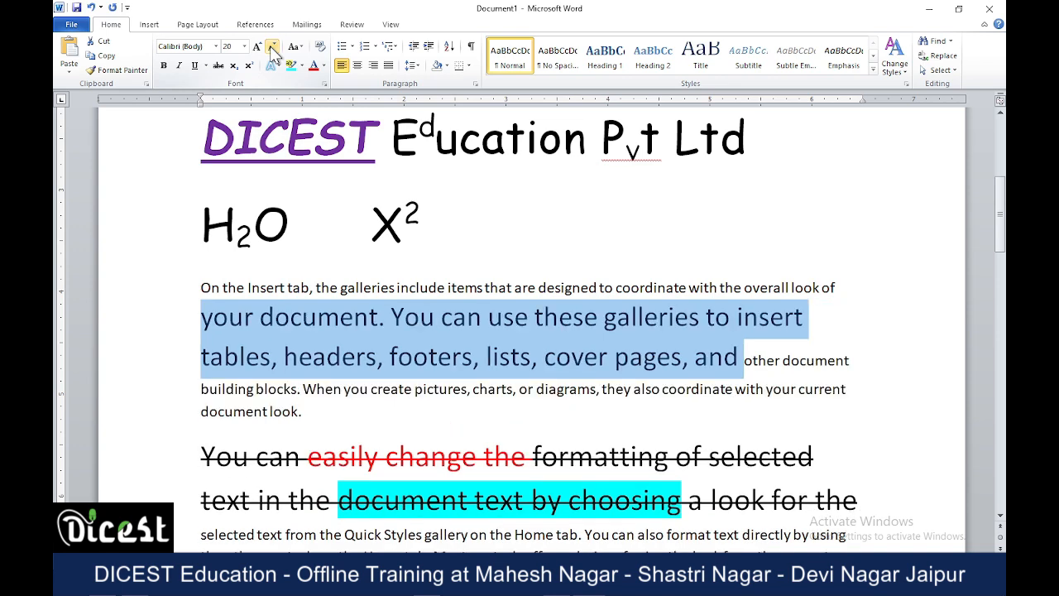
Set the typeface of the enlarged line in the first paragraph to Arial Rounded MT Bold.
left_click(244, 46)
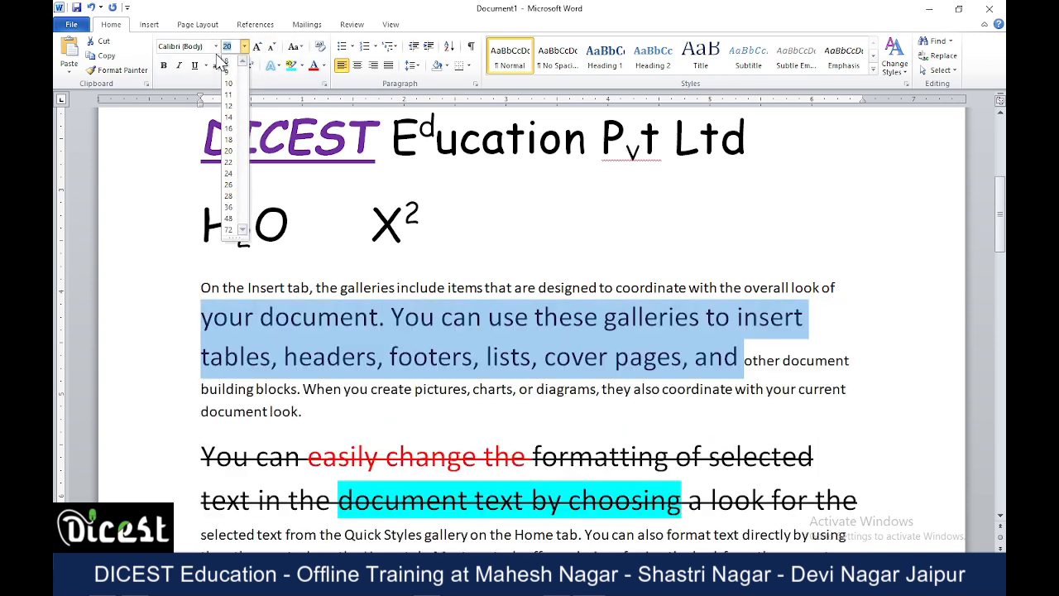
left_click(217, 47)
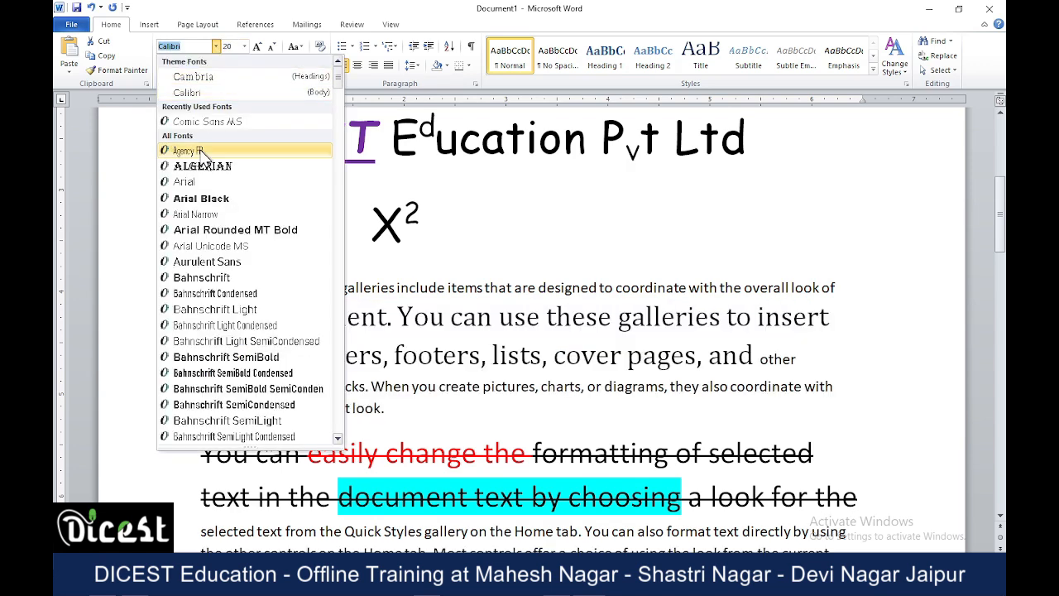
left_click(219, 231)
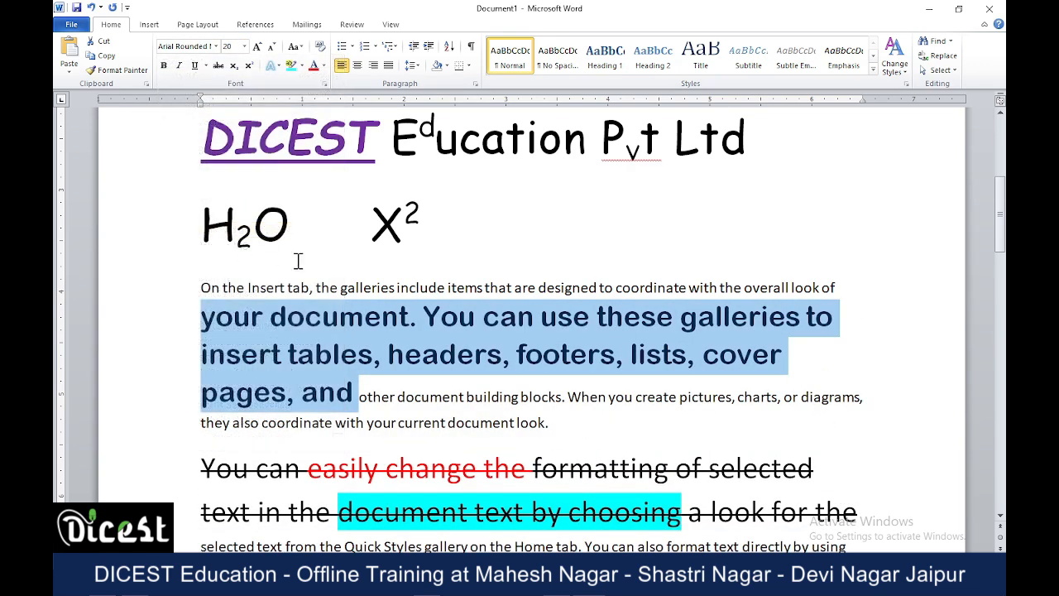
Try italic, underline and strikethrough on the enlarged text of the first paragraph, removing each effect again.
left_click(178, 67)
left_click(195, 67)
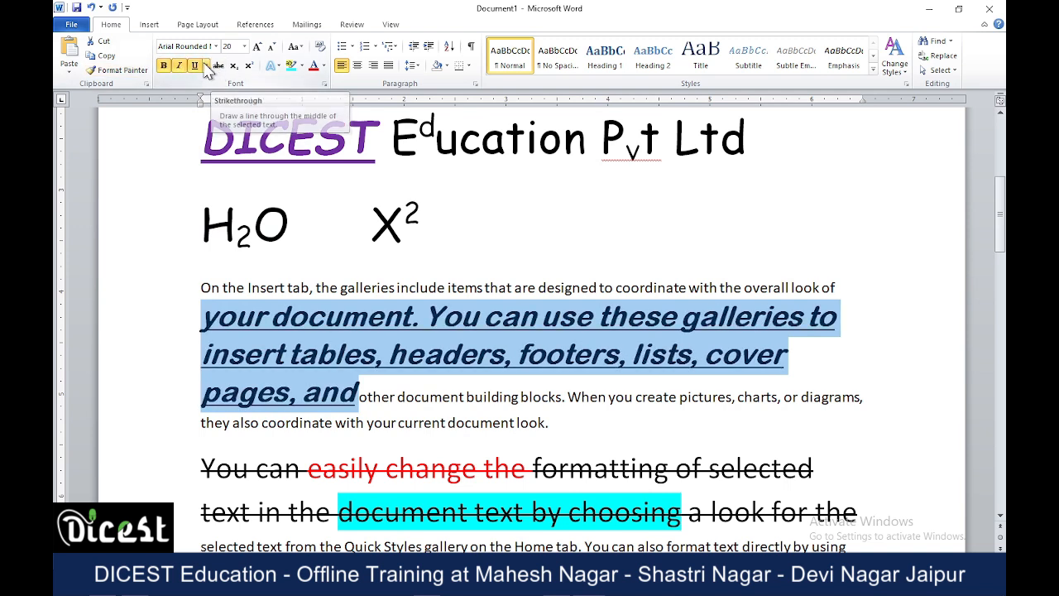
left_click(195, 67)
left_click(179, 66)
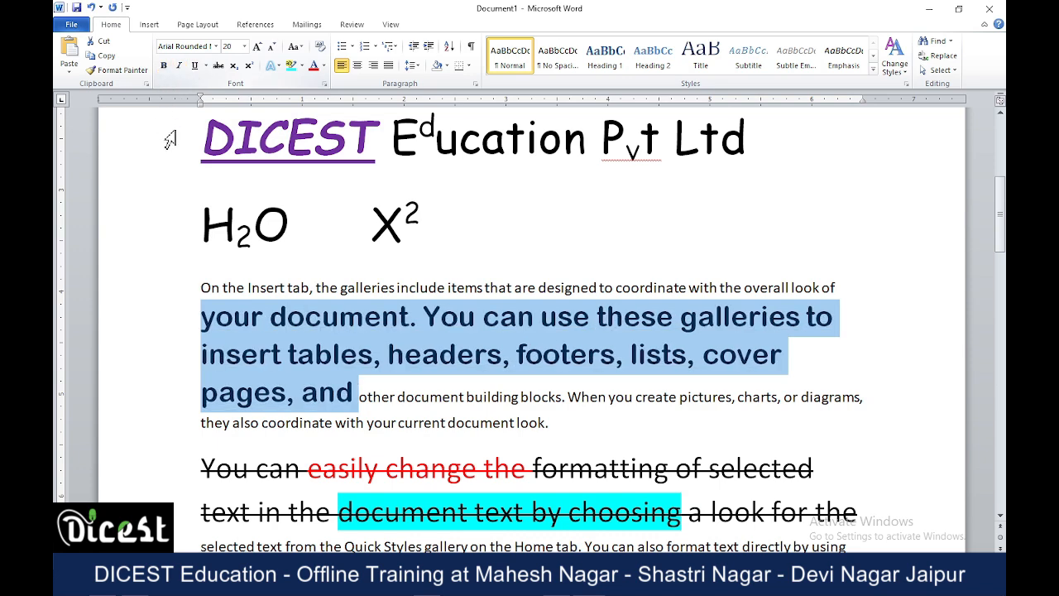
left_click(219, 67)
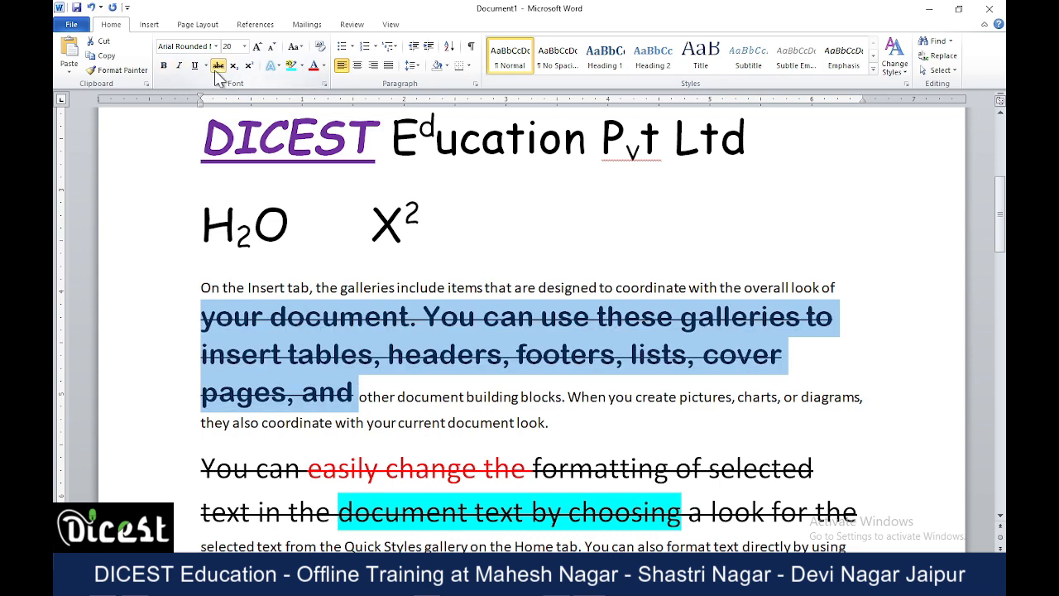
left_click(219, 66)
left_click_drag(252, 234, 235, 234)
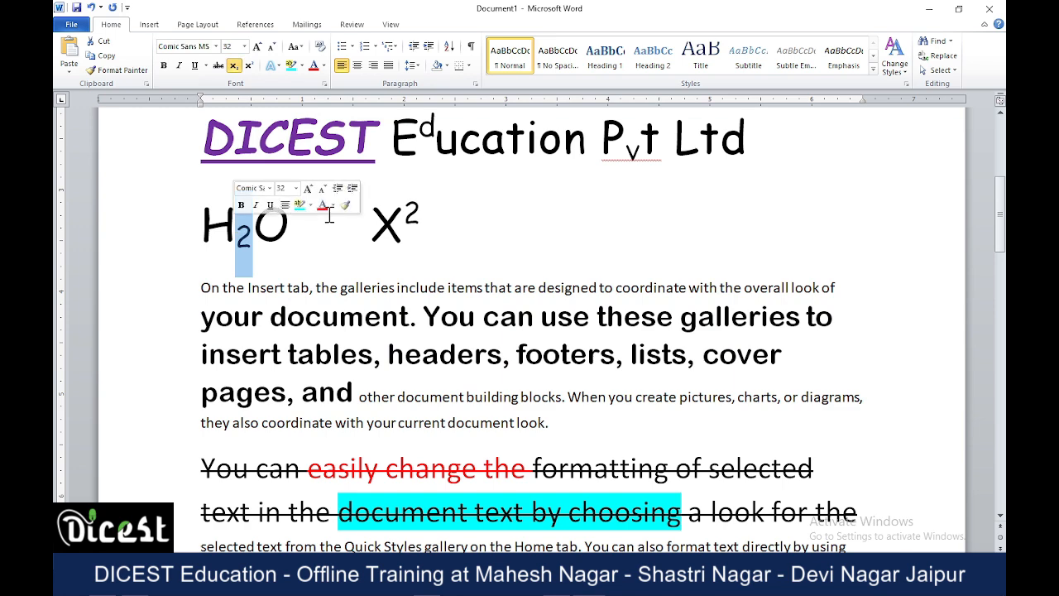
left_click_drag(402, 223, 422, 223)
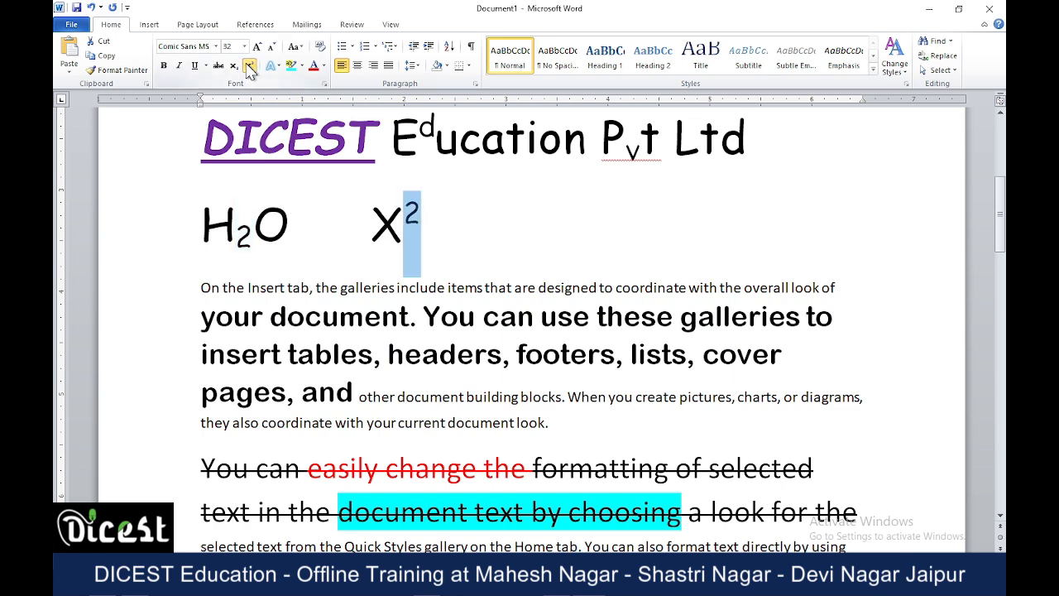
scroll(353, 225, "up", 5)
left_click(336, 308)
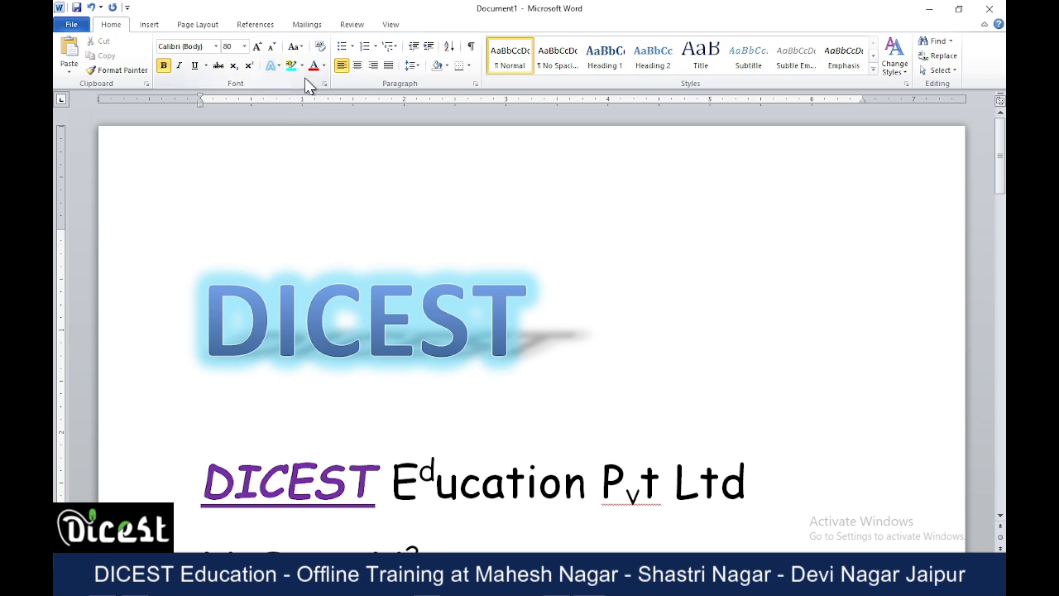
Convert the last three paragraphs, from "You can easily change the formatting" to the end of the document, to UPPERCASE.
scroll(389, 184, "down", 5)
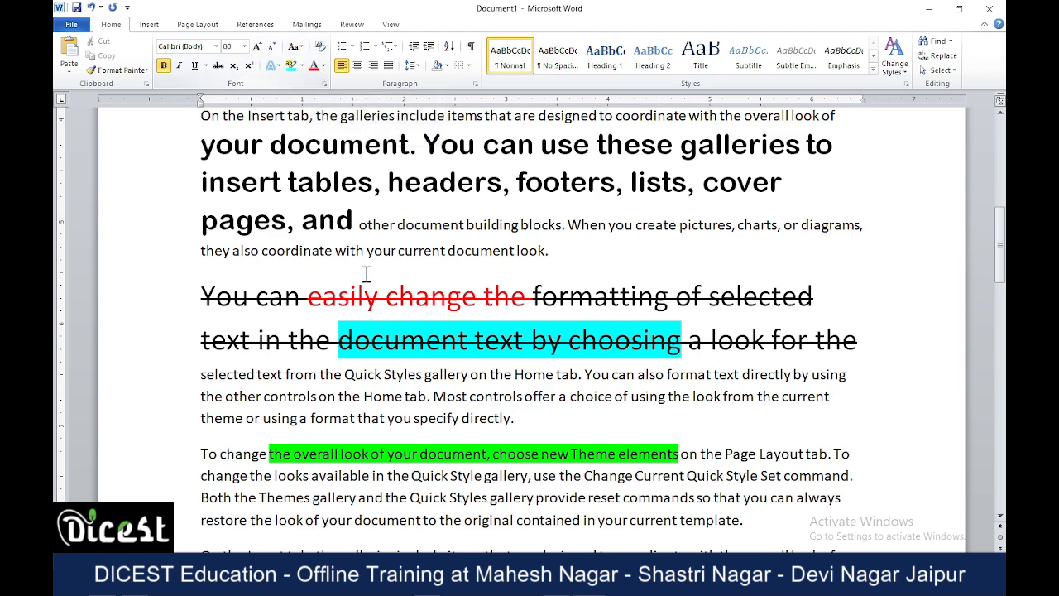
scroll(369, 273, "down", 8)
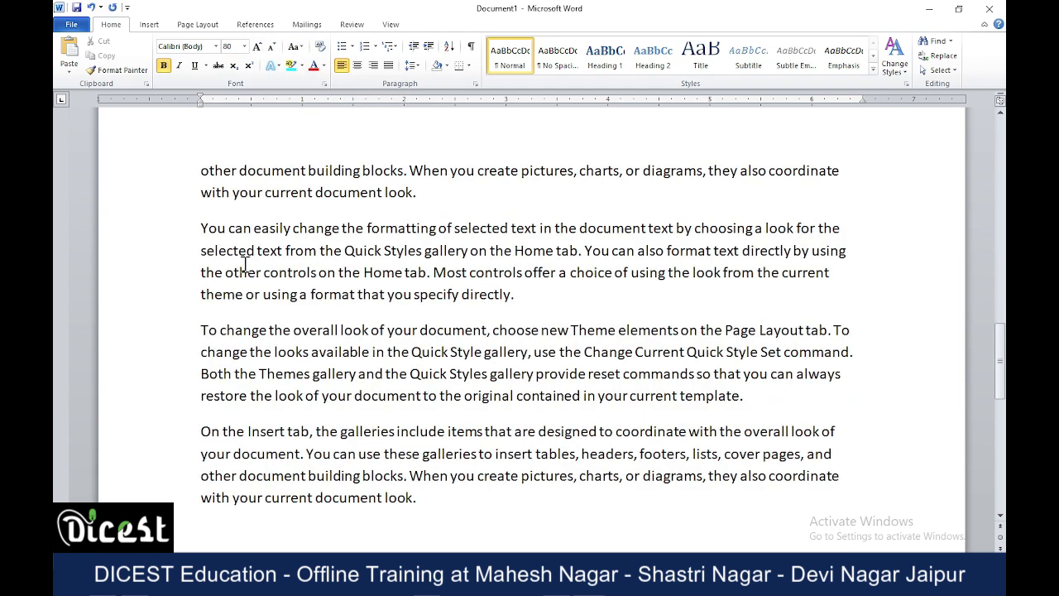
left_click_drag(200, 229, 468, 494)
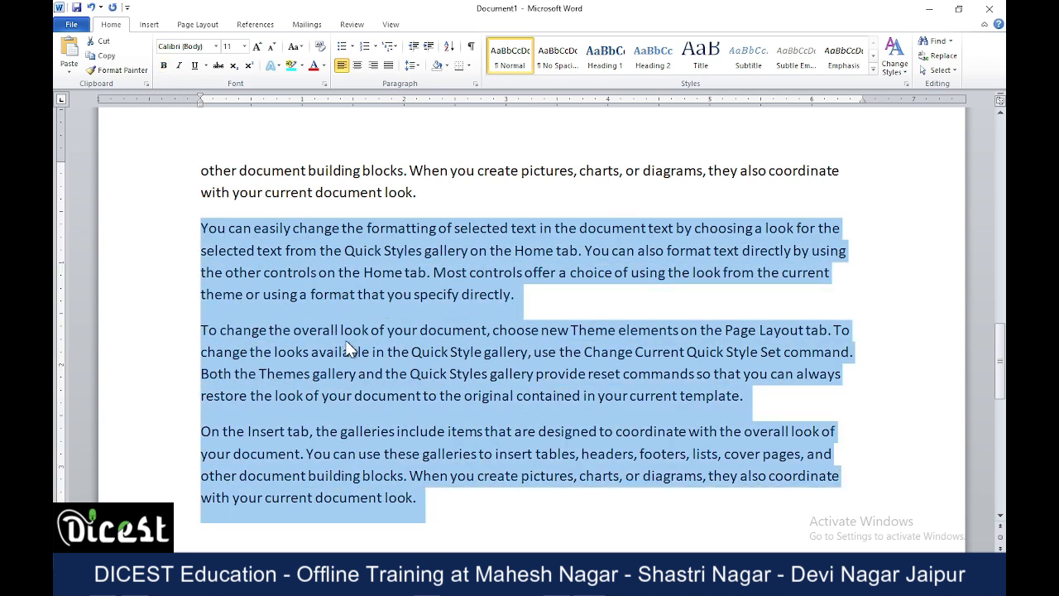
left_click(303, 48)
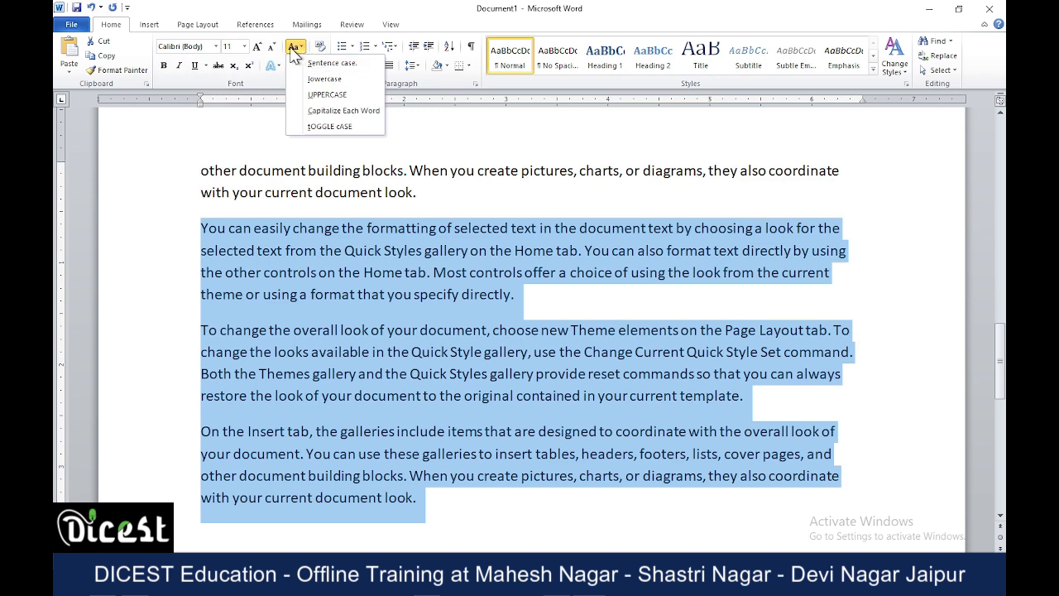
left_click(330, 96)
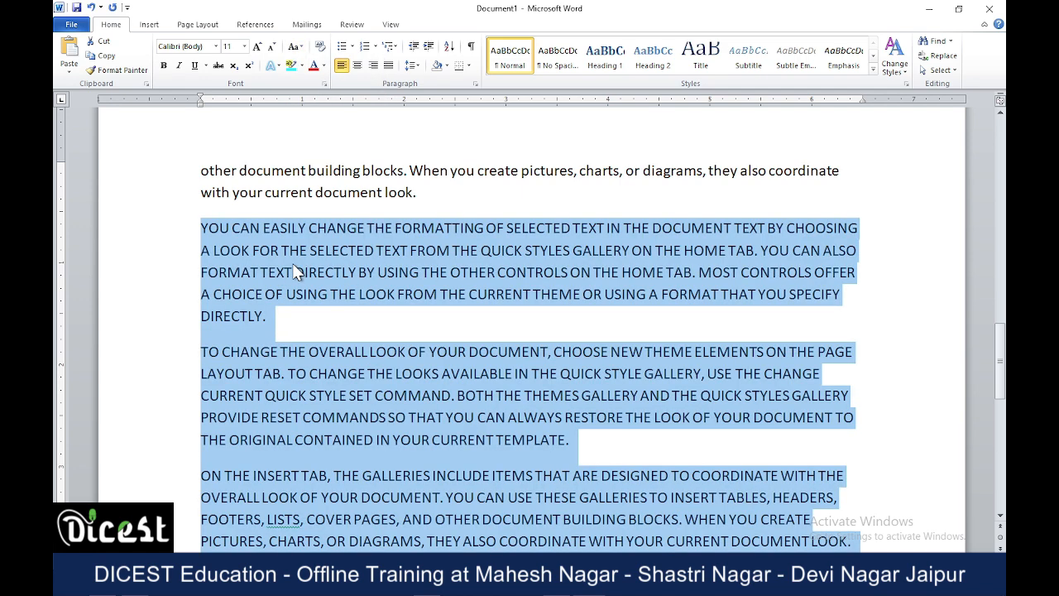
left_click(460, 298)
Apply Capitalize Each Word to the paragraph beginning "YOU CAN EASILY CHANGE THE FORMATTING".
left_click_drag(200, 228, 267, 314)
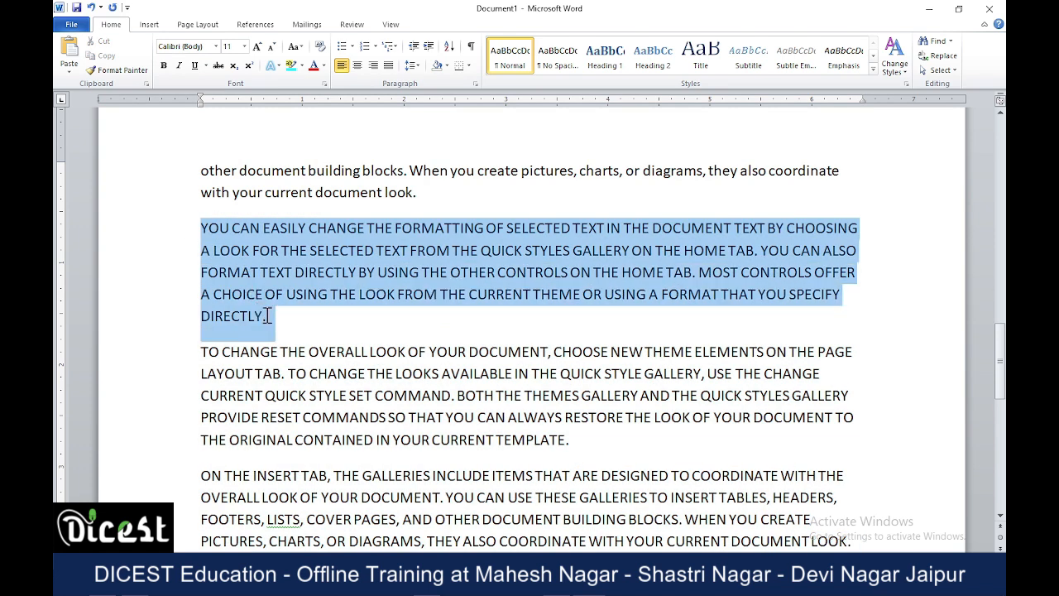
left_click(294, 47)
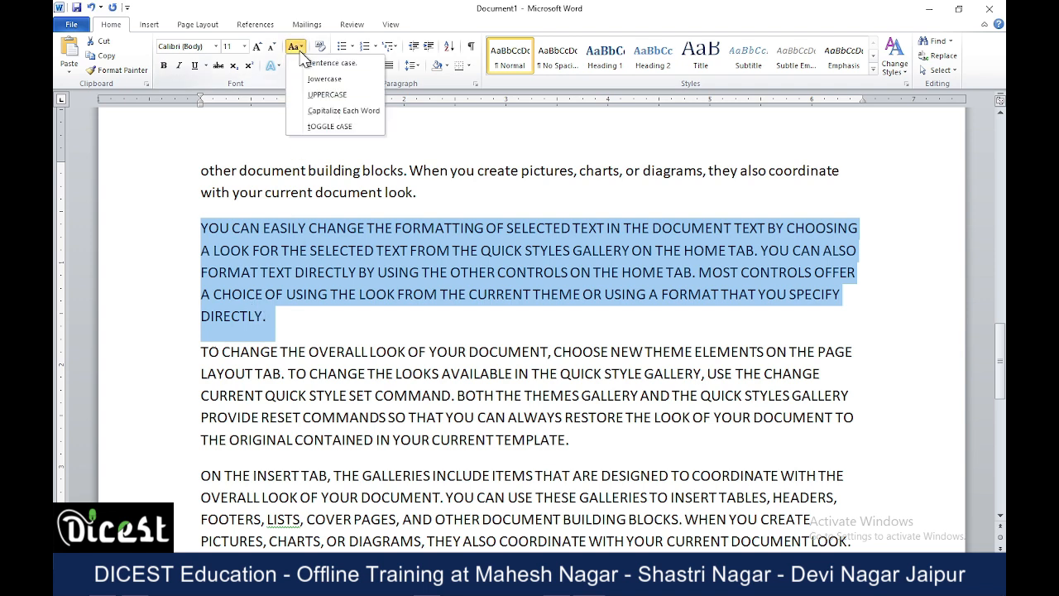
left_click(308, 111)
left_click(339, 278)
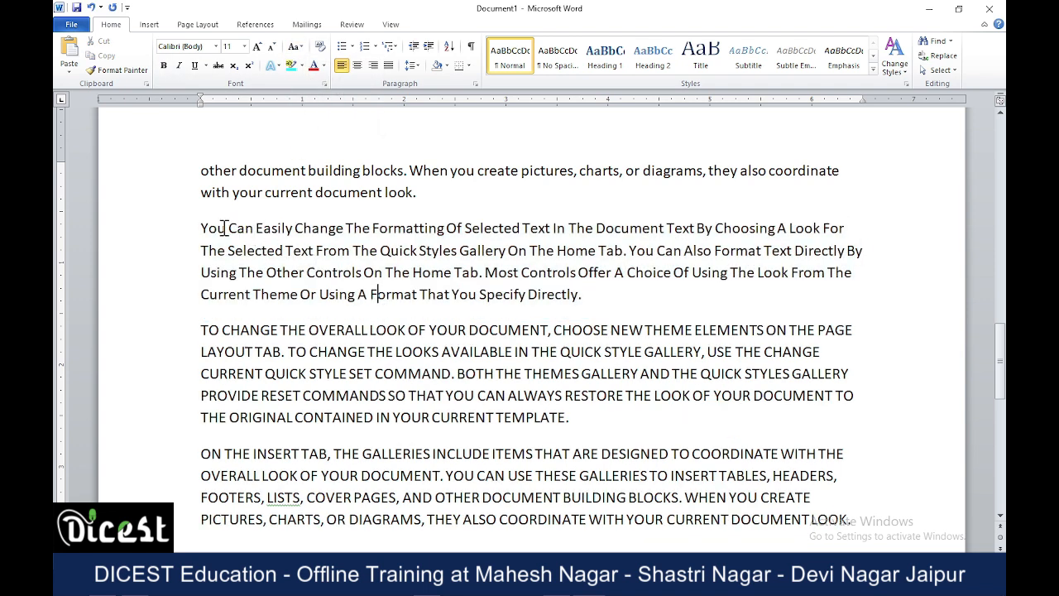
Convert the paragraph beginning "You Can Easily Change The Formatting" to Sentence case.
left_click_drag(228, 228, 303, 229)
left_click_drag(203, 229, 629, 293)
left_click(294, 46)
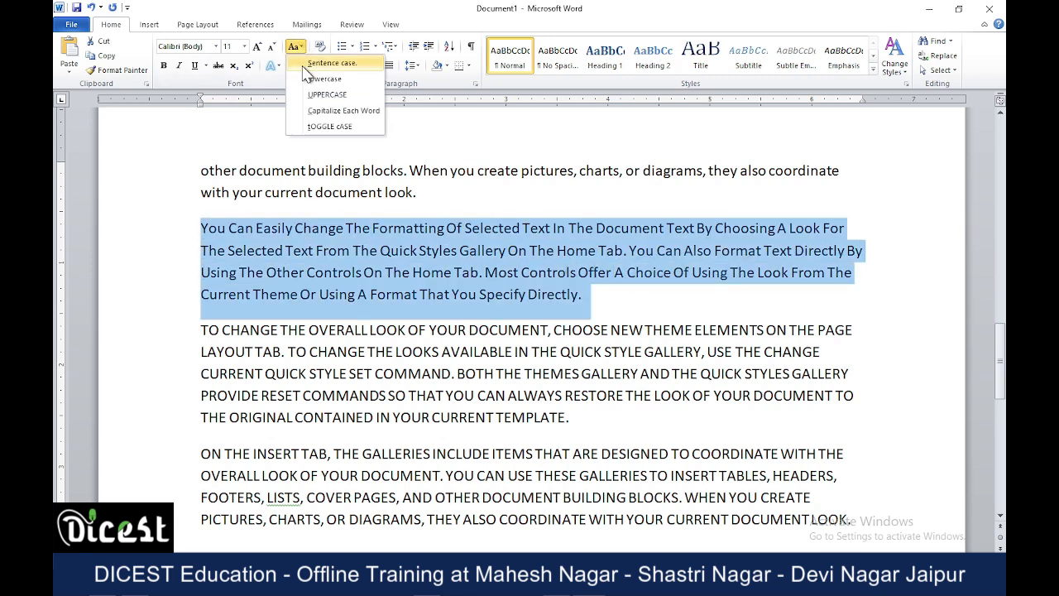
left_click(324, 64)
left_click(200, 228)
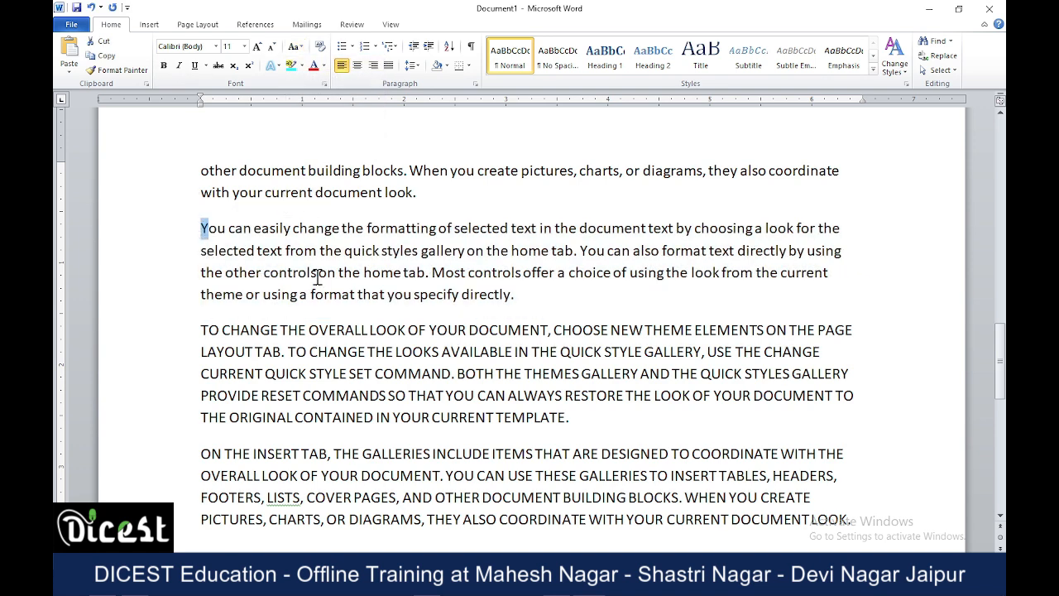
Apply tOGGLE cASE to the Sentence case paragraph beginning "You can easily change the formatting" above the UPPERCASE paragraphs.
left_click_drag(315, 277, 432, 273)
left_click(422, 296)
left_click_drag(202, 227, 569, 296)
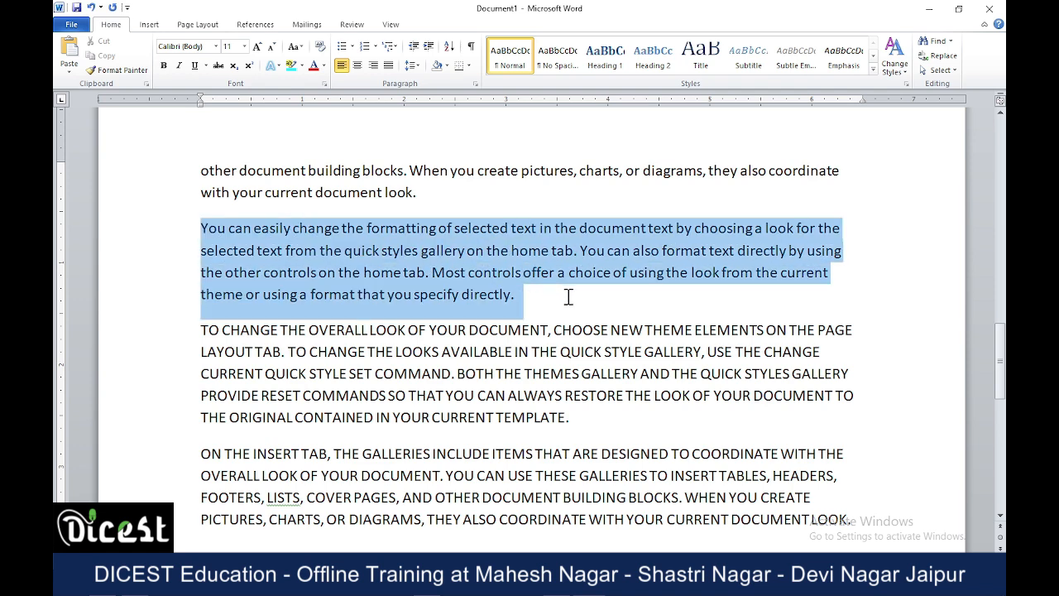
left_click(294, 46)
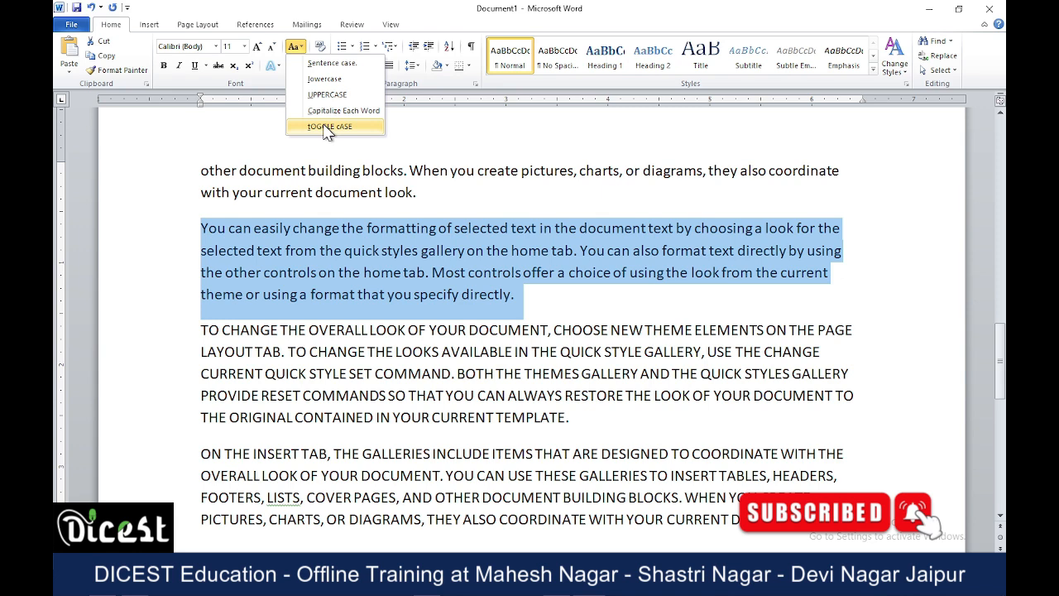
left_click(330, 127)
left_click(327, 322)
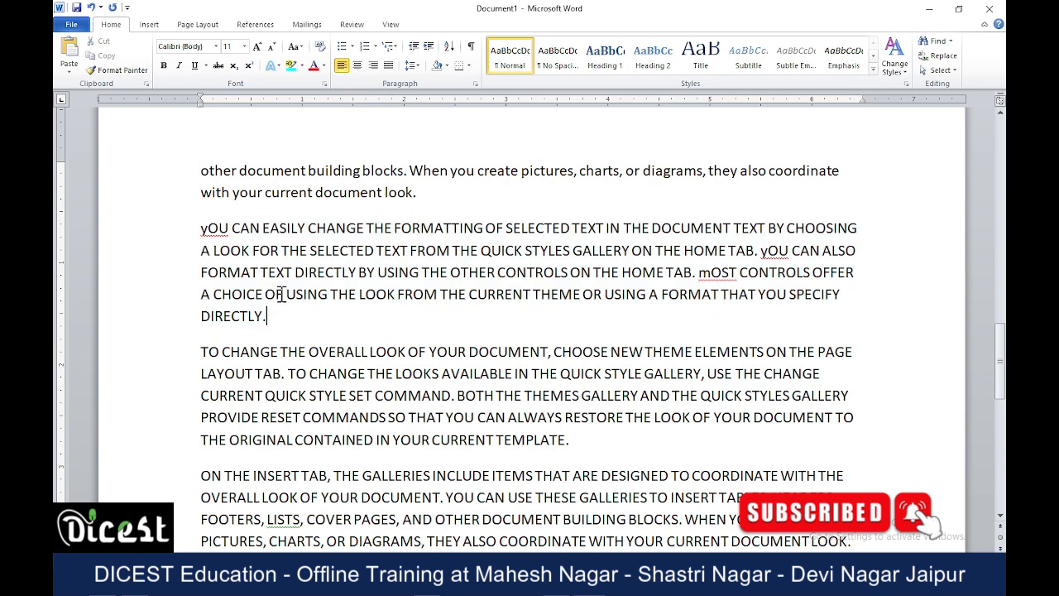
left_click_drag(201, 228, 207, 229)
left_click_drag(713, 273, 690, 274)
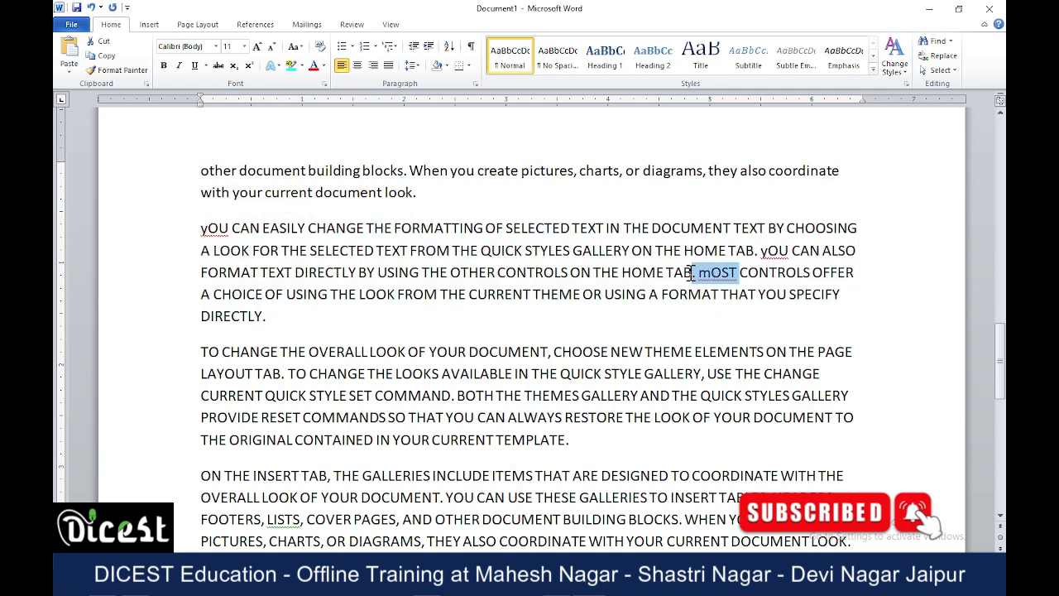
left_click(332, 251)
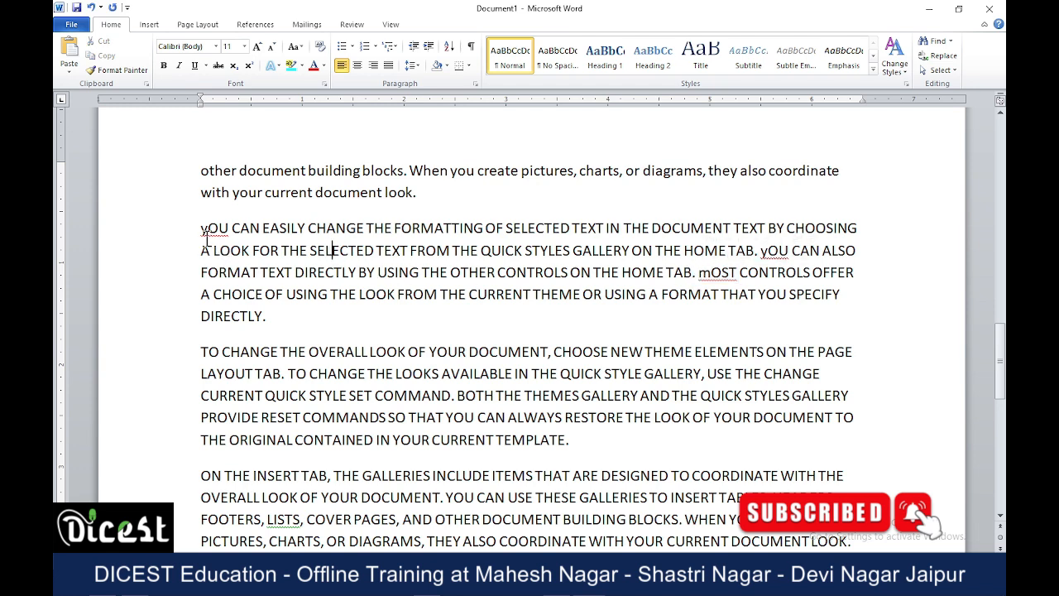
Convert the paragraph beginning "yOU CAN EASILY CHANGE THE FORMATTING" to UPPERCASE, followed by lowercase.
left_click_drag(202, 229, 285, 326)
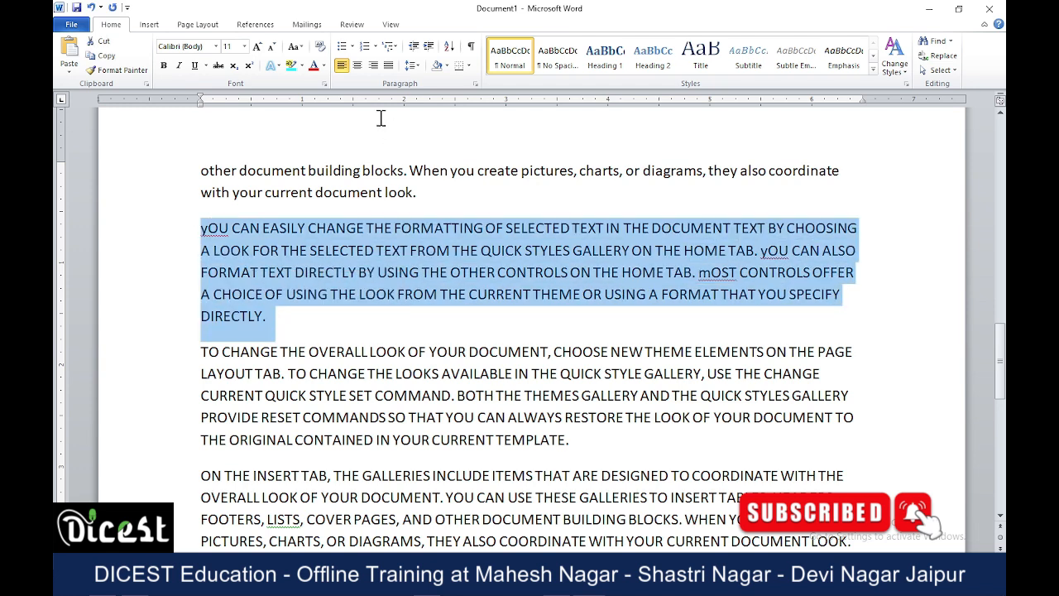
left_click(296, 46)
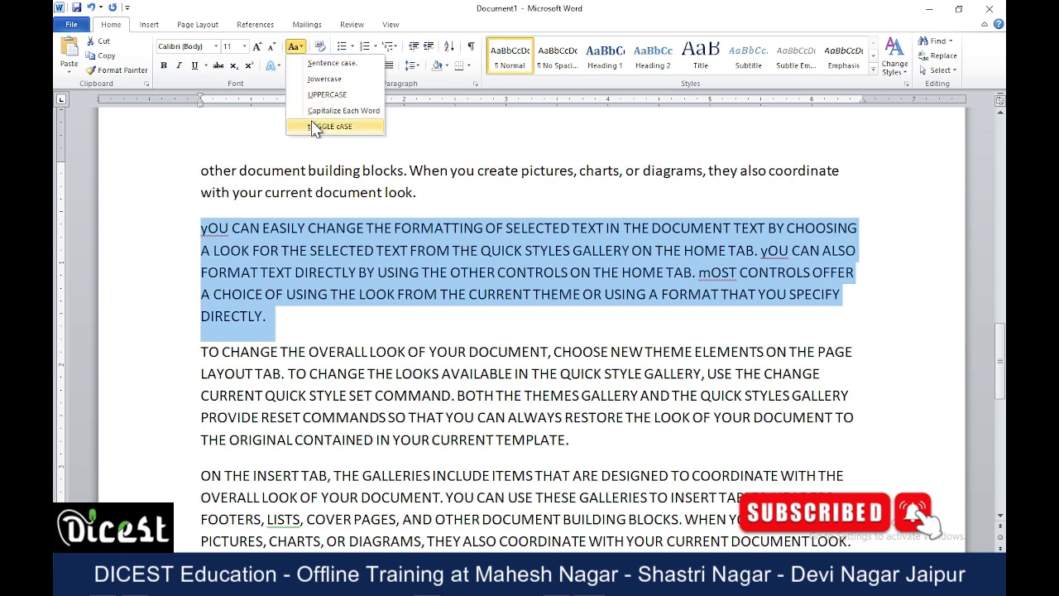
left_click(326, 95)
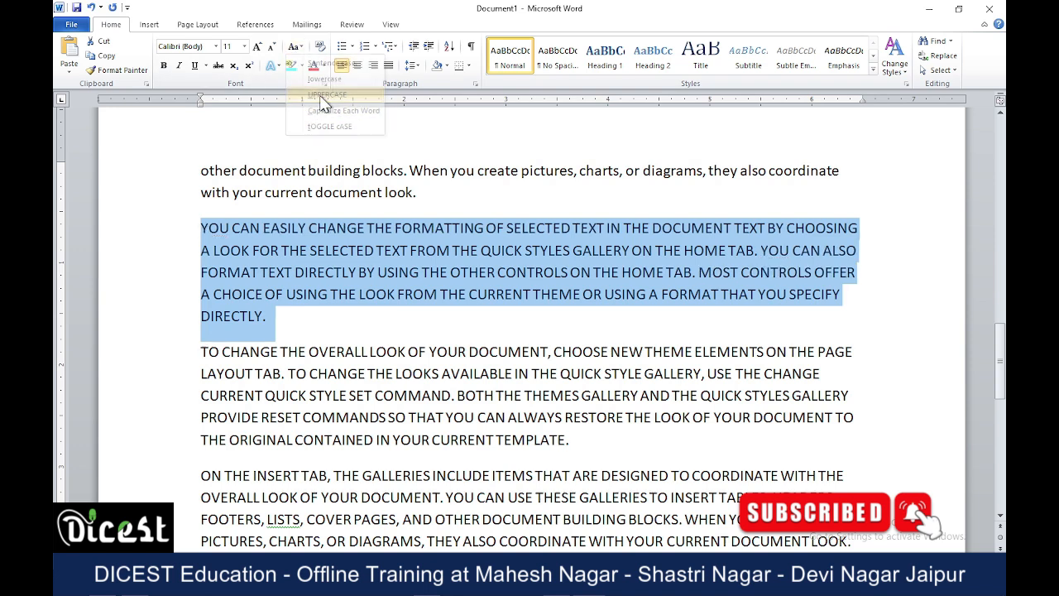
left_click(296, 47)
left_click(324, 79)
left_click(353, 273)
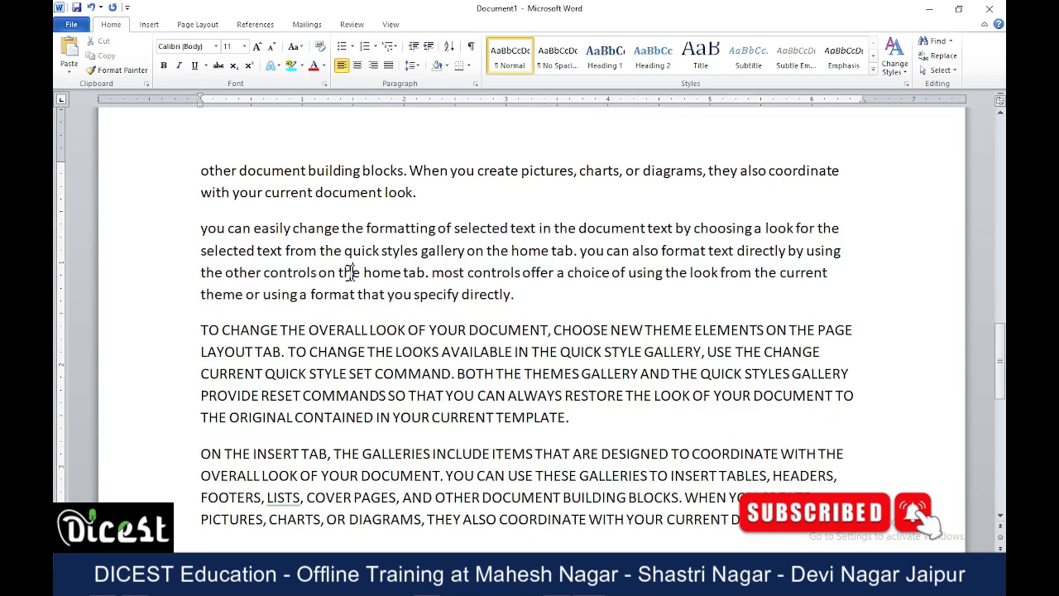
left_click(303, 48)
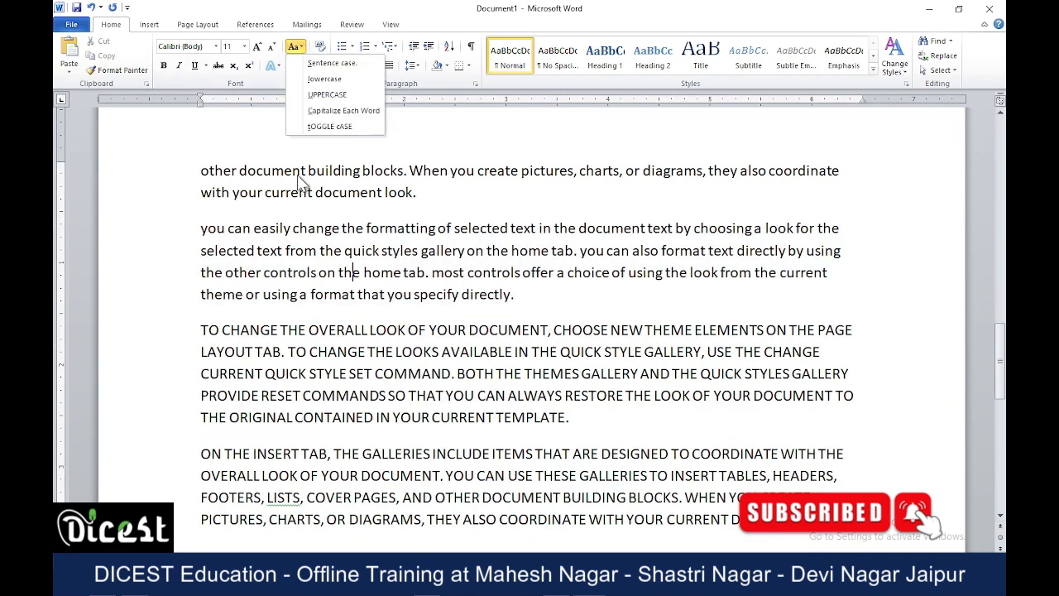
left_click(389, 295)
Select the whole document and clear all its text formatting.
scroll(397, 298, "up", 3)
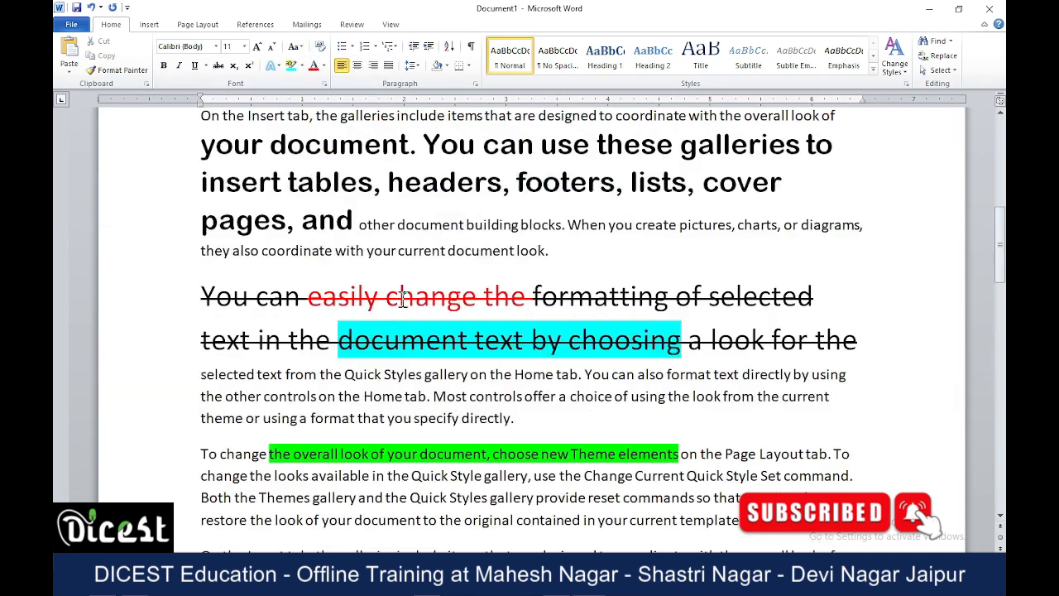
scroll(402, 298, "up", 8)
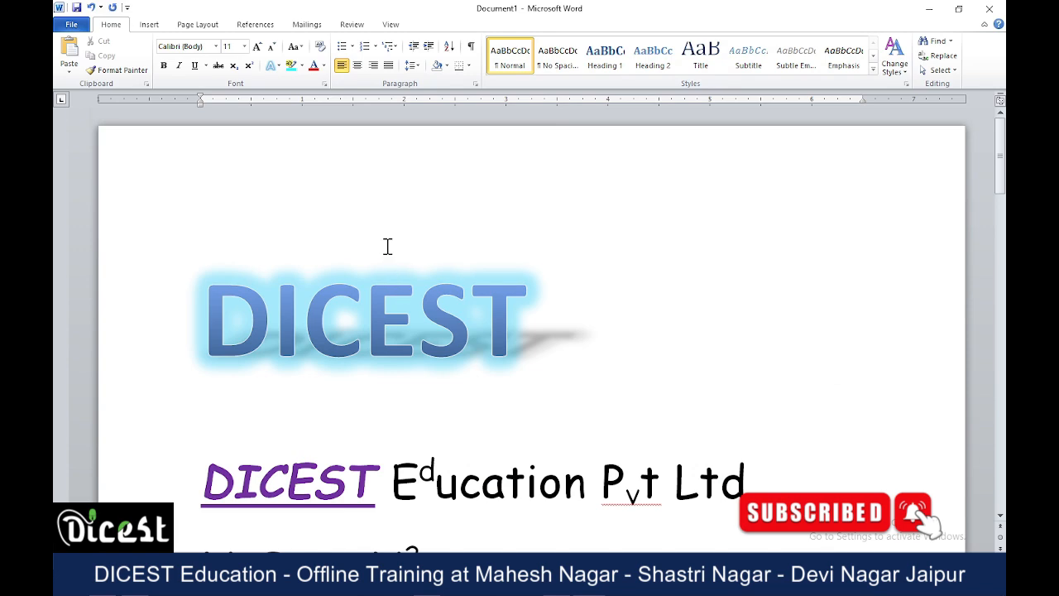
key("ctrl+a")
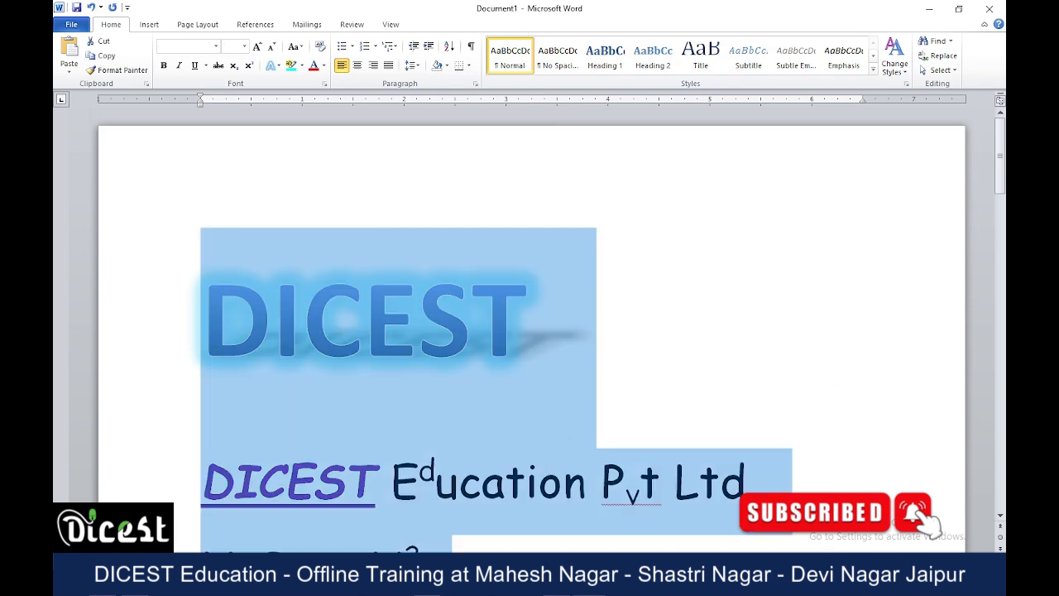
scroll(802, 484, "down", 6, "ctrl")
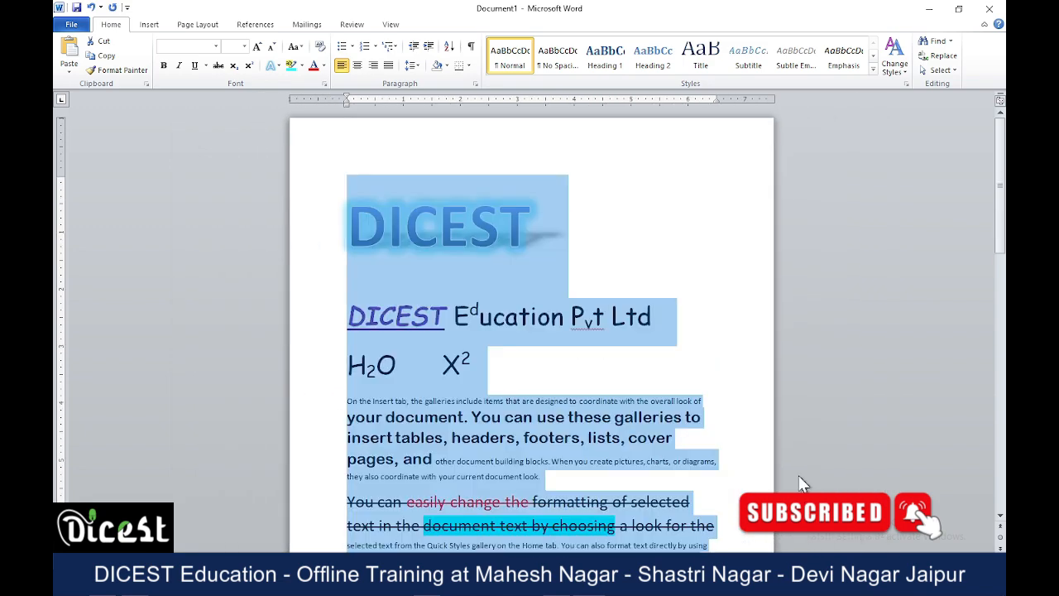
scroll(610, 286, "down", 3)
scroll(574, 369, "down", 8)
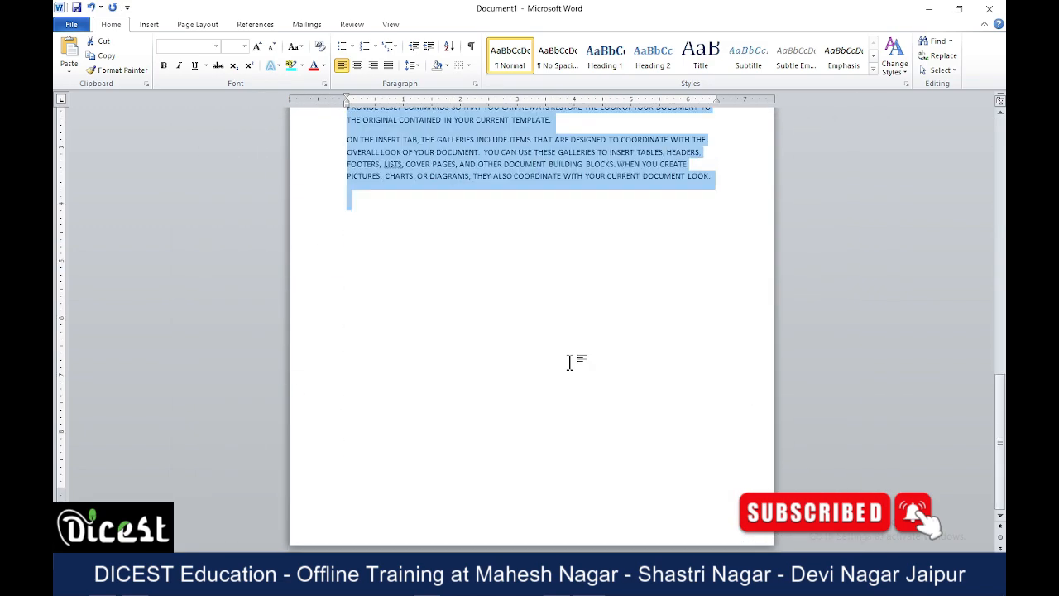
scroll(569, 364, "up", 11)
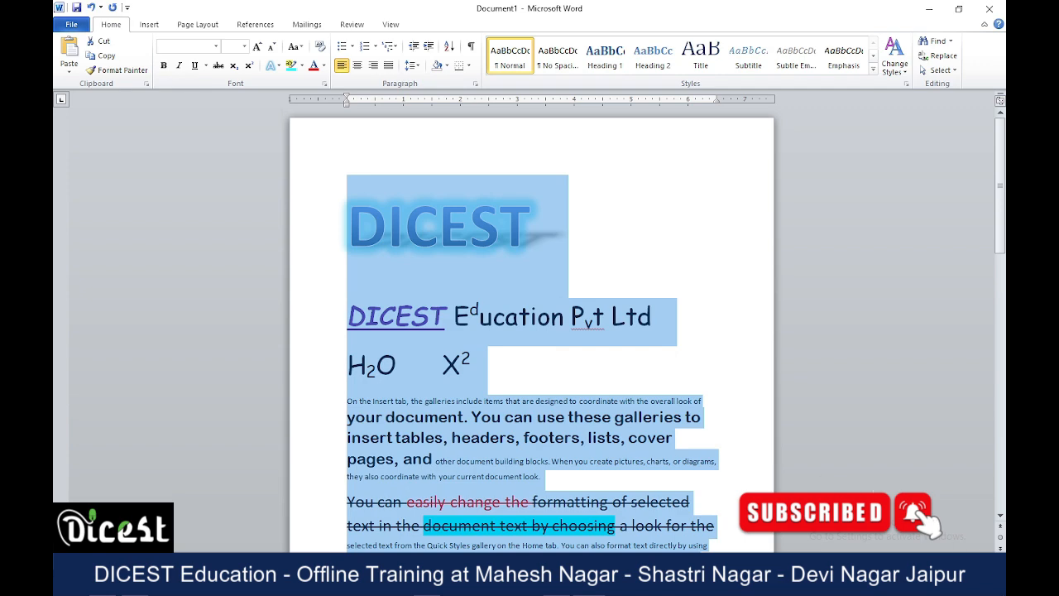
scroll(759, 461, "up", 3)
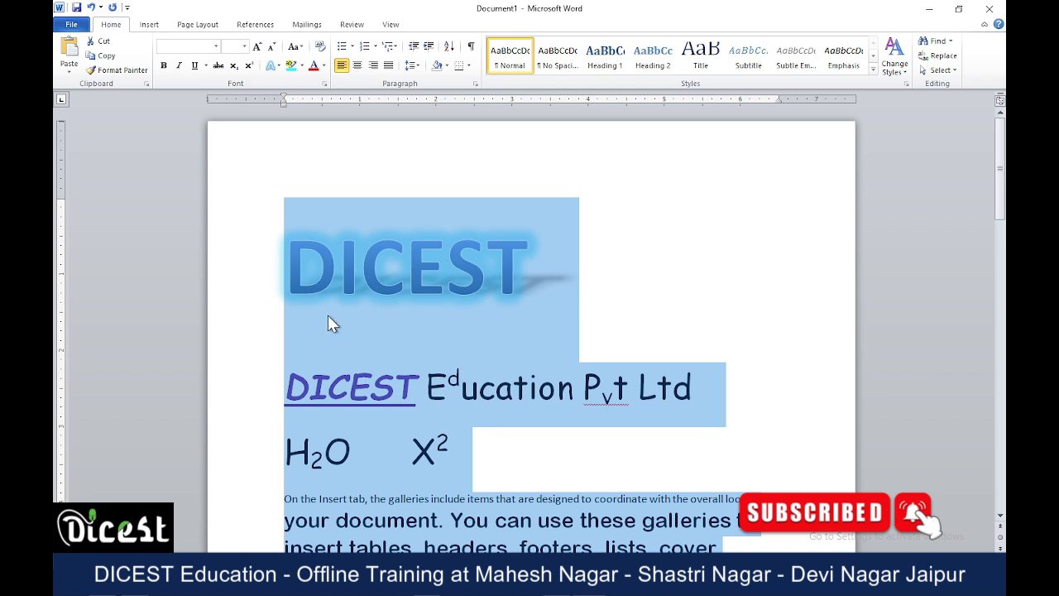
left_click(320, 48)
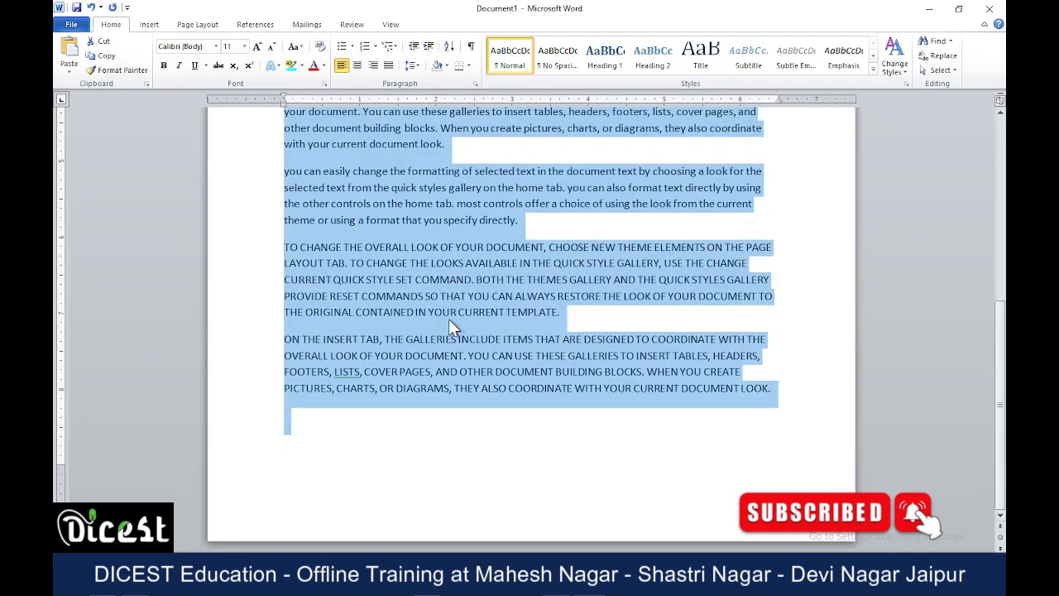
scroll(437, 373, "up", 9)
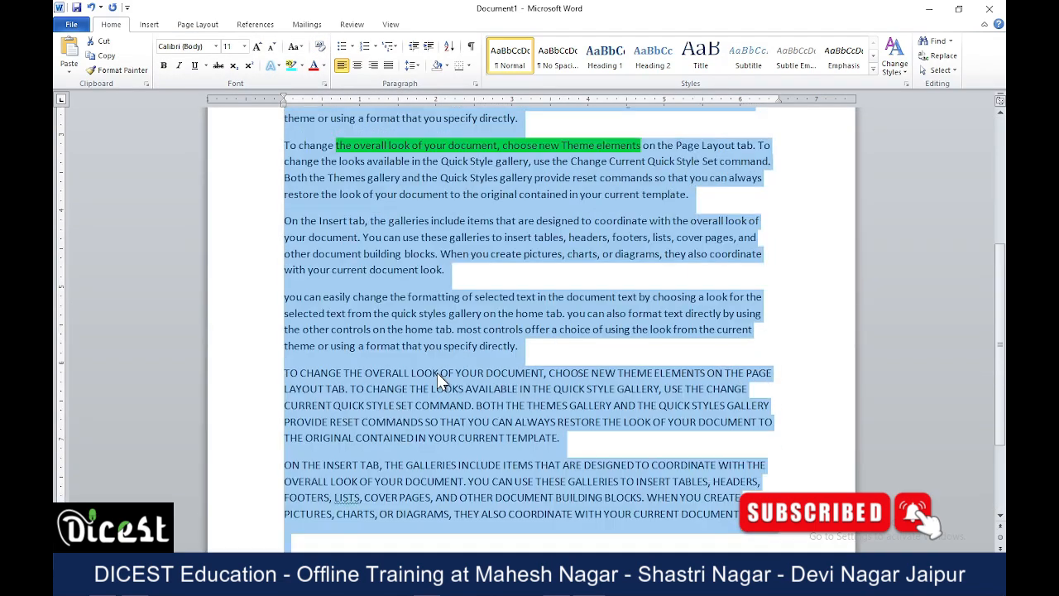
left_click(436, 321)
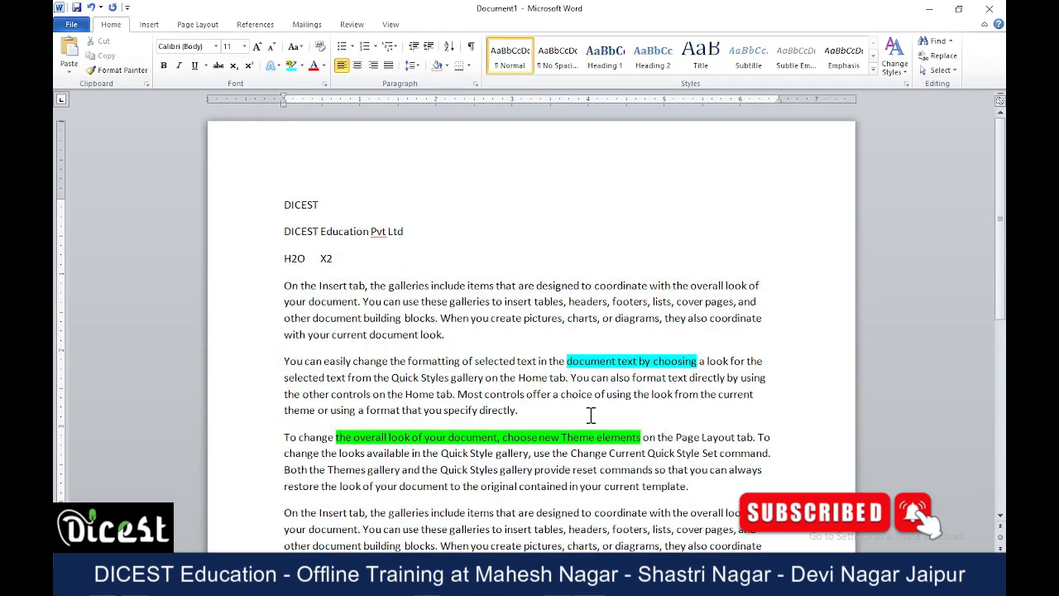
Remove the turquoise highlight from "document text by choosing" by setting its highlight color to No Color.
scroll(638, 414, "up", 2, "ctrl")
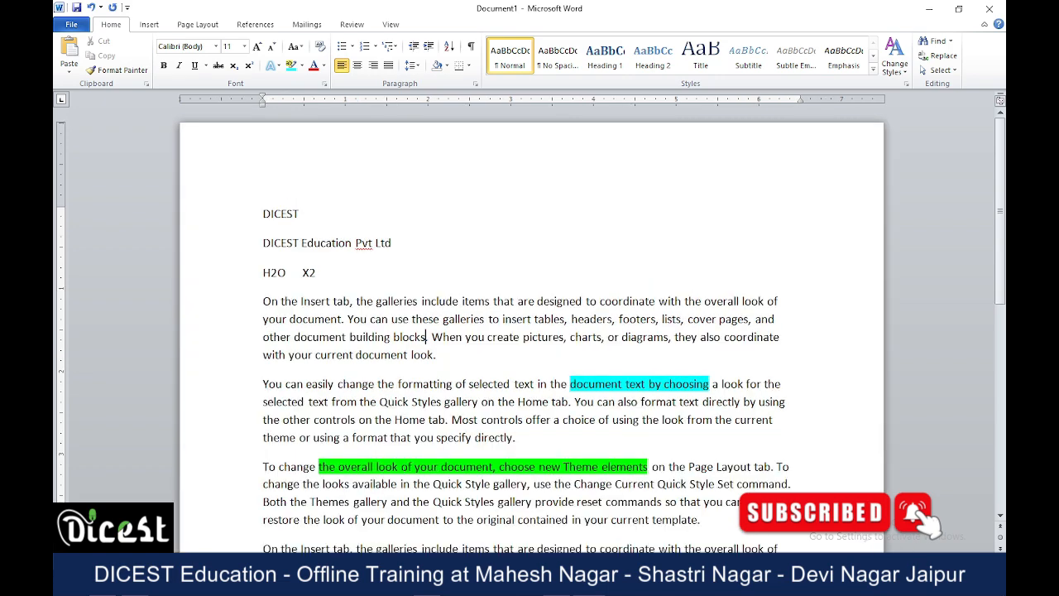
scroll(331, 264, "down", 5)
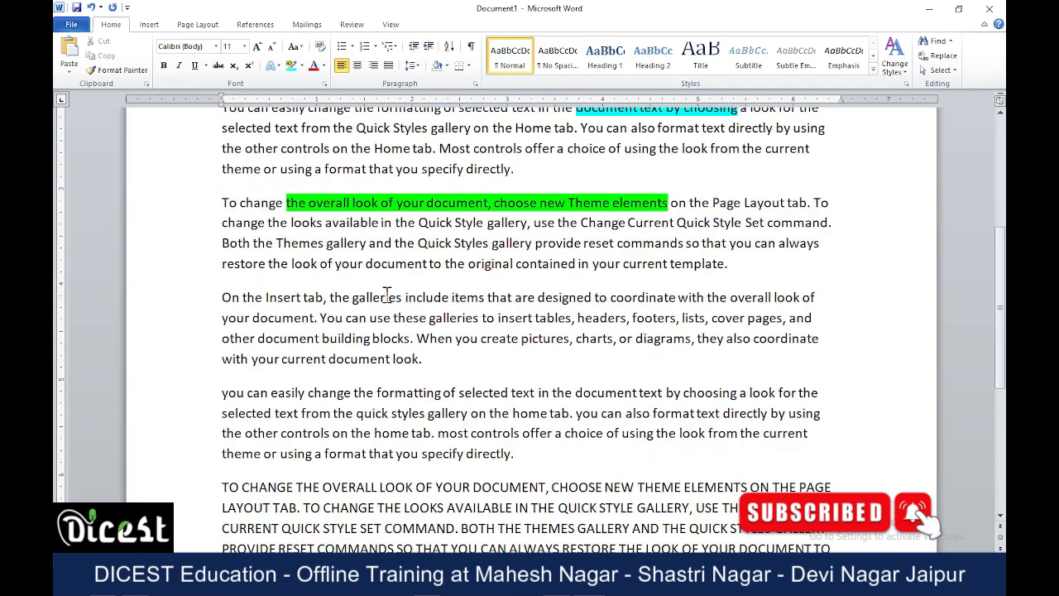
scroll(629, 371, "up", 3)
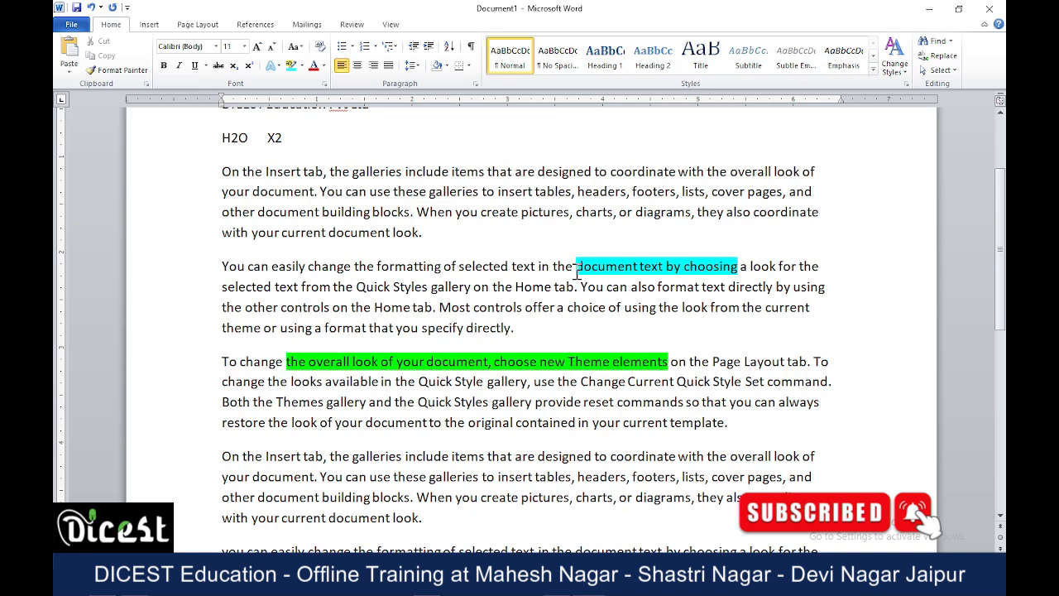
mouse_move(576, 261)
left_mouse_down()
mouse_move(738, 267)
mouse_move(576, 268)
left_mouse_up()
left_click(684, 310)
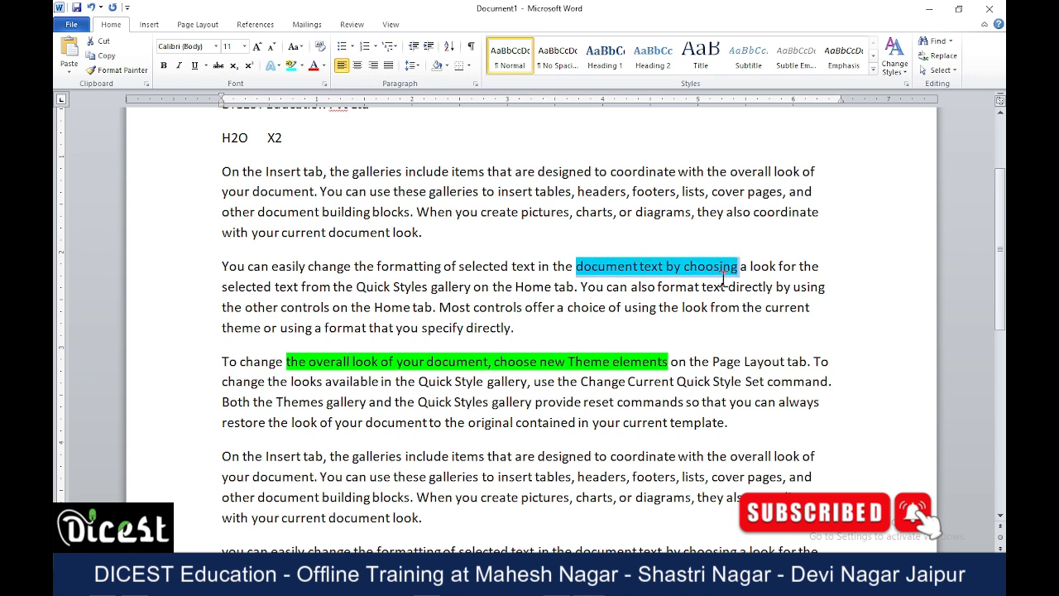
left_click(303, 66)
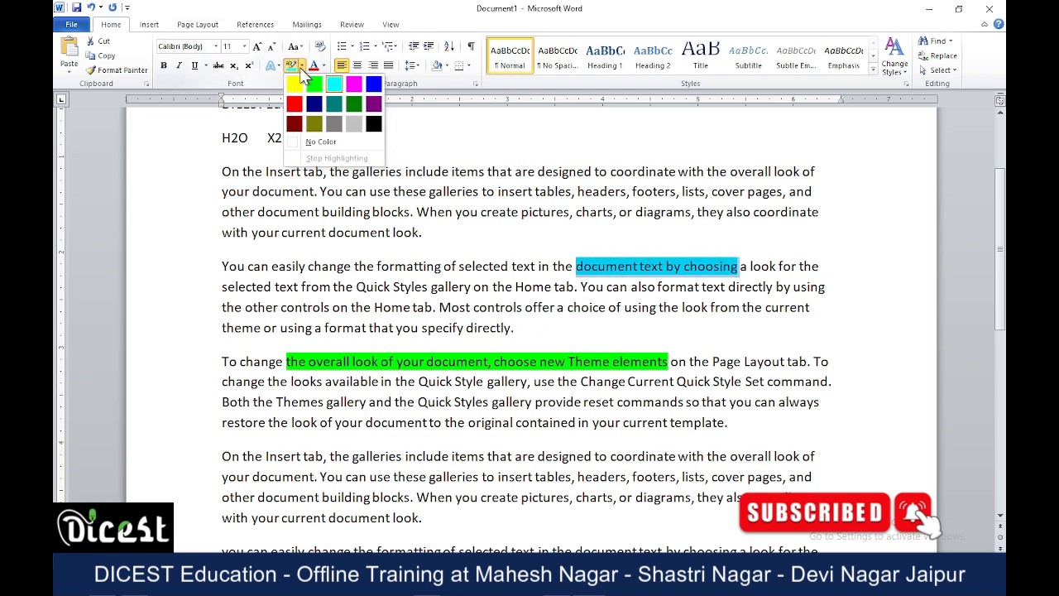
left_click(348, 139)
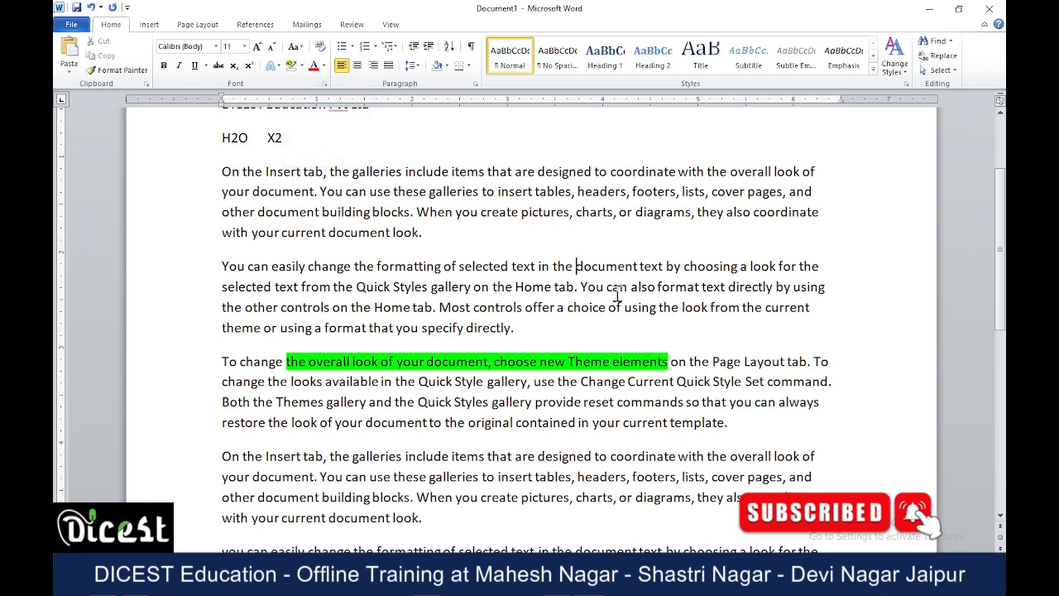
left_click_drag(577, 266, 721, 265)
left_click(635, 345)
Set the highlight of "the overall look of your document, choose new Theme elements" to No Color.
left_click_drag(668, 362, 286, 362)
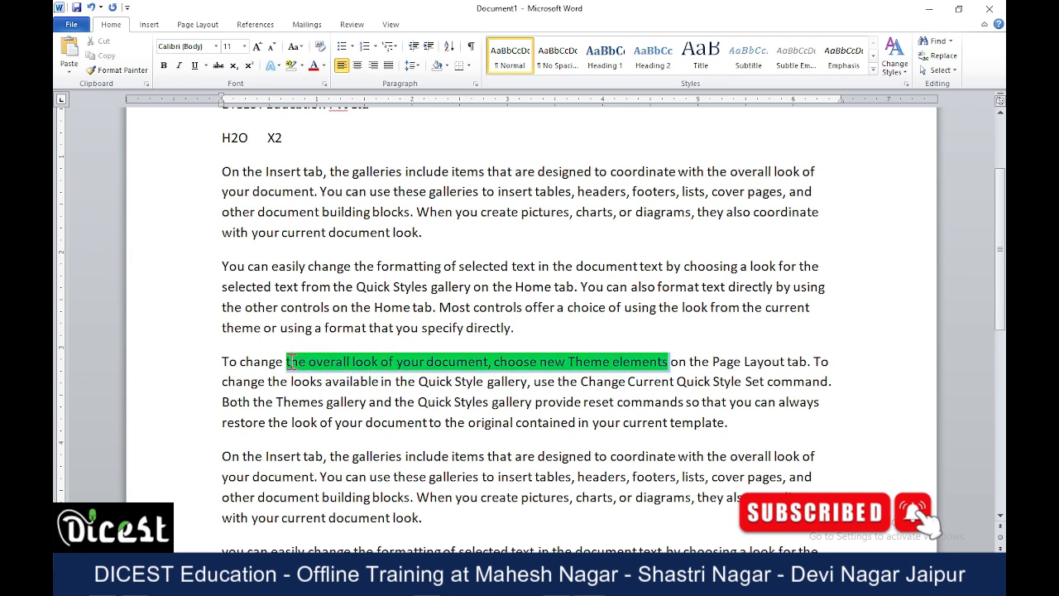
left_click(303, 66)
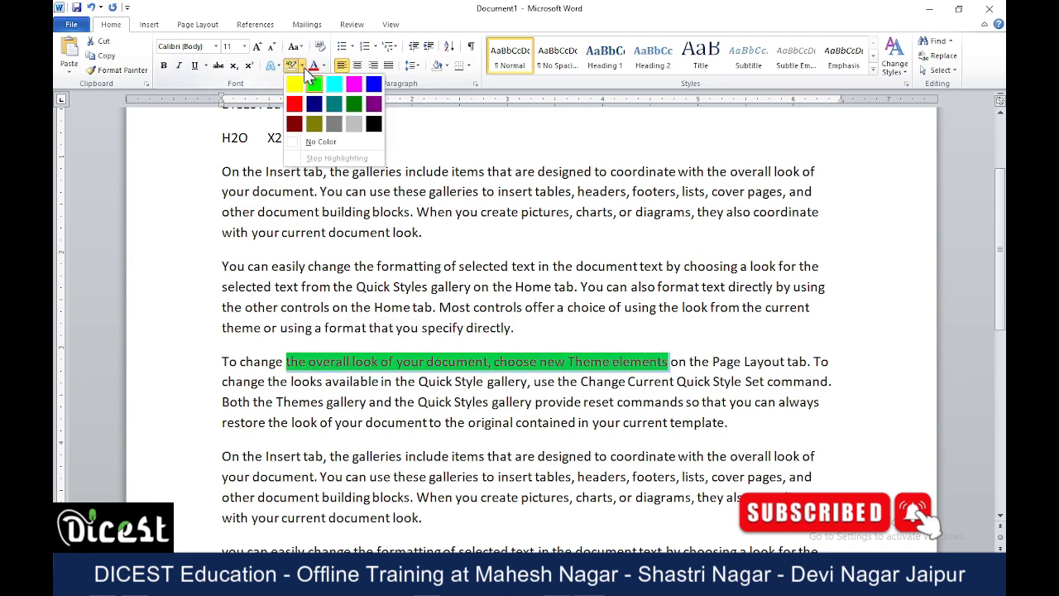
left_click(321, 141)
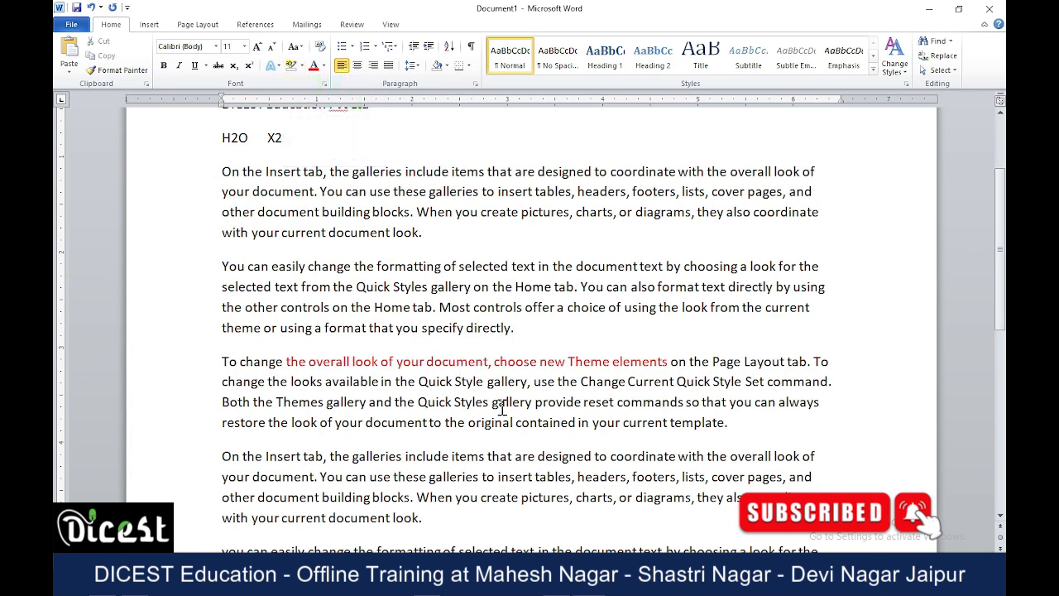
Set the font color of the red text "the overall look of your document, choose new Theme elements" to Automatic.
left_click_drag(286, 361, 644, 363)
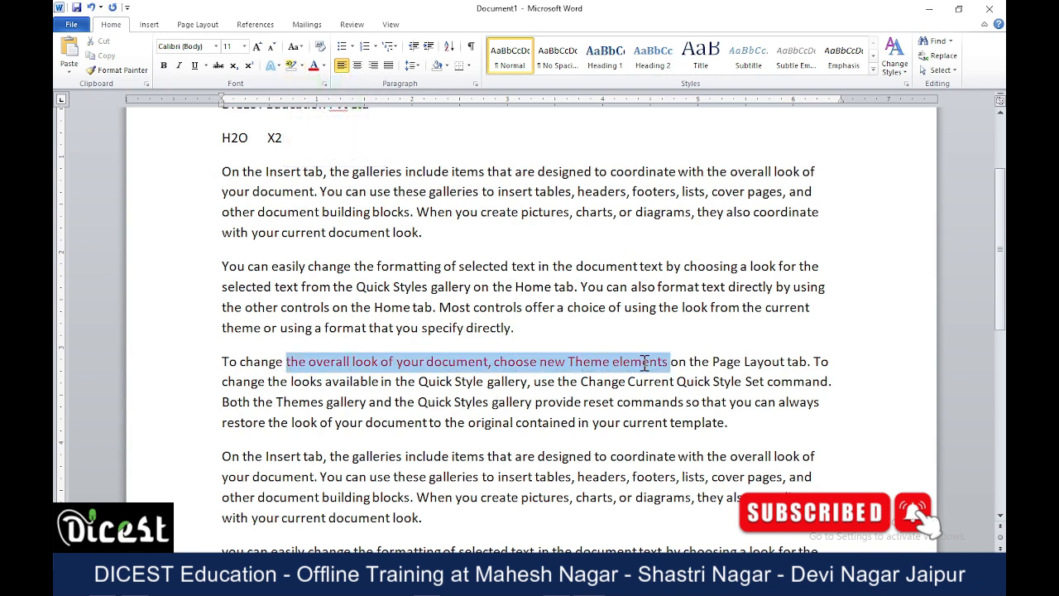
left_click(323, 65)
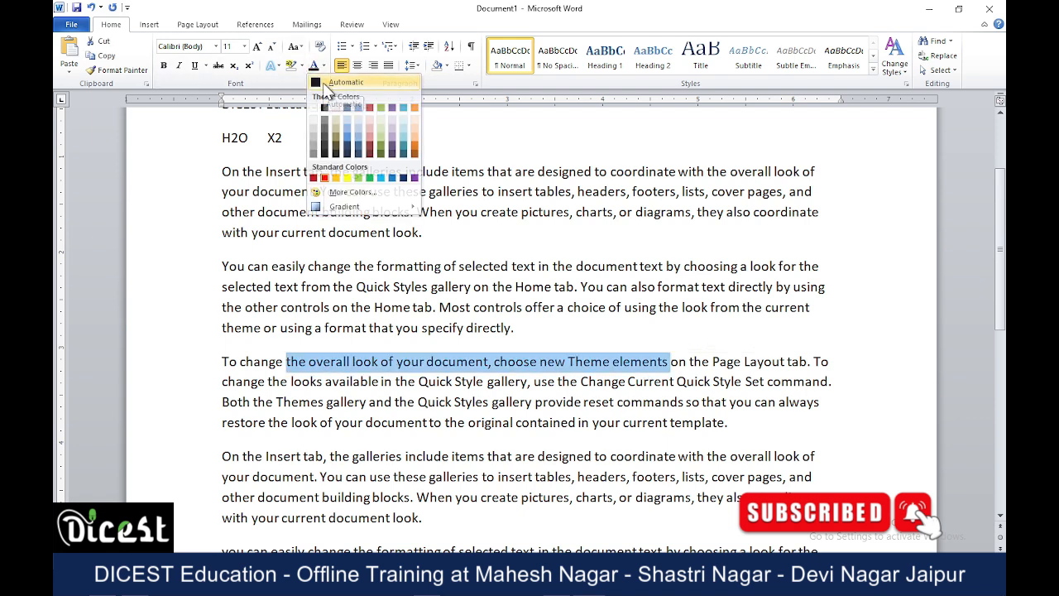
left_click(327, 83)
left_click(503, 428)
scroll(494, 424, "up", 3)
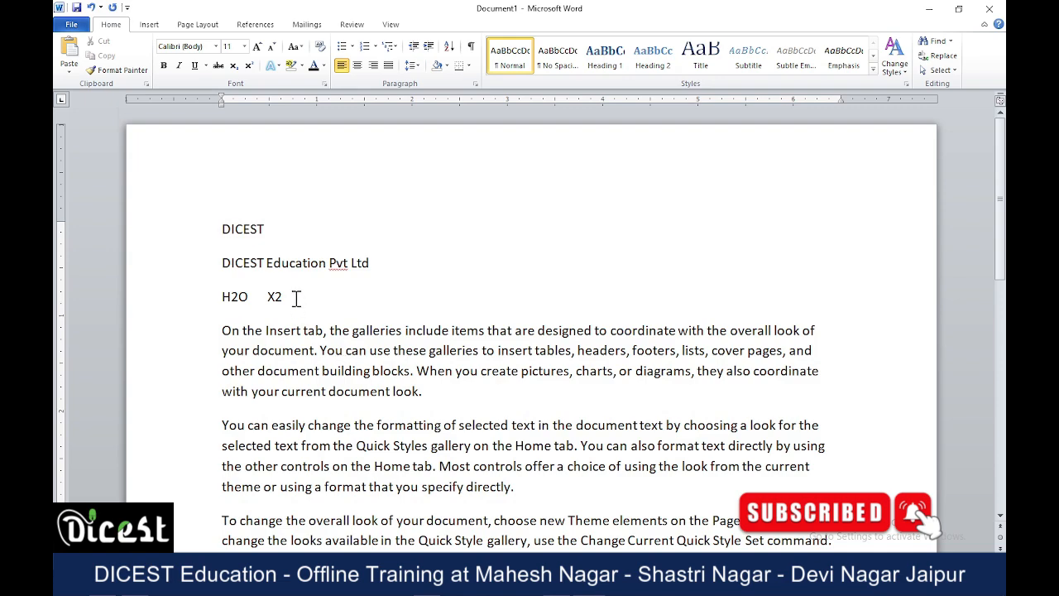
scroll(296, 290, "down", 5)
scroll(296, 284, "down", 3)
scroll(295, 282, "up", 8)
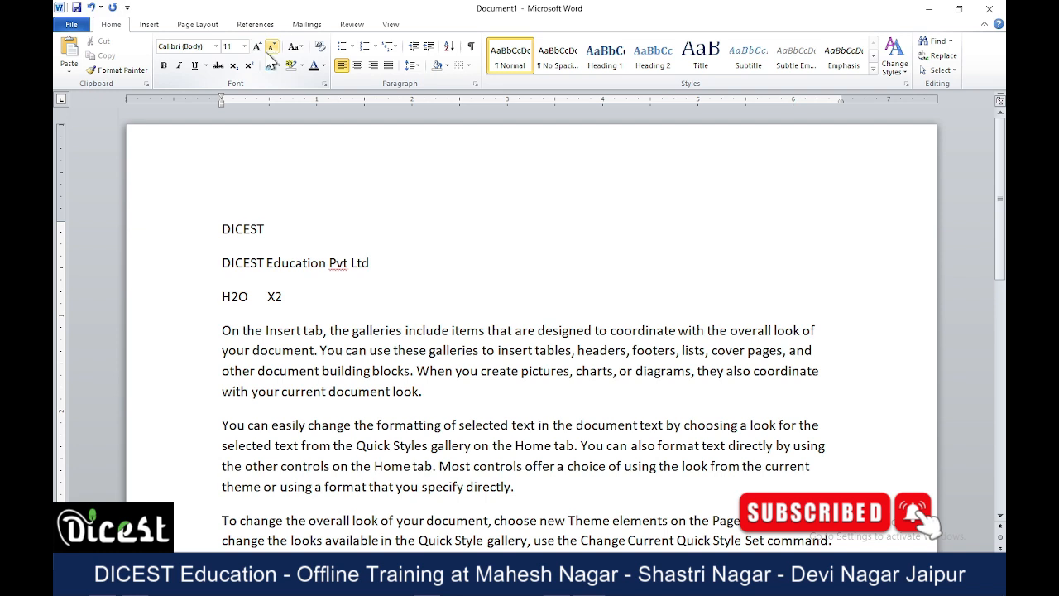
left_click(216, 47)
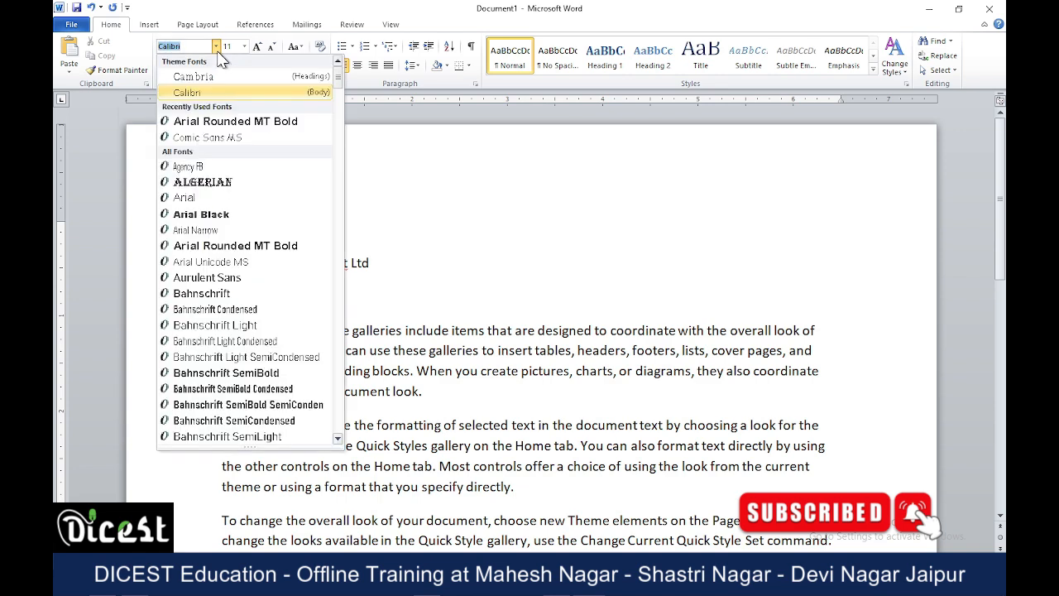
left_click(217, 48)
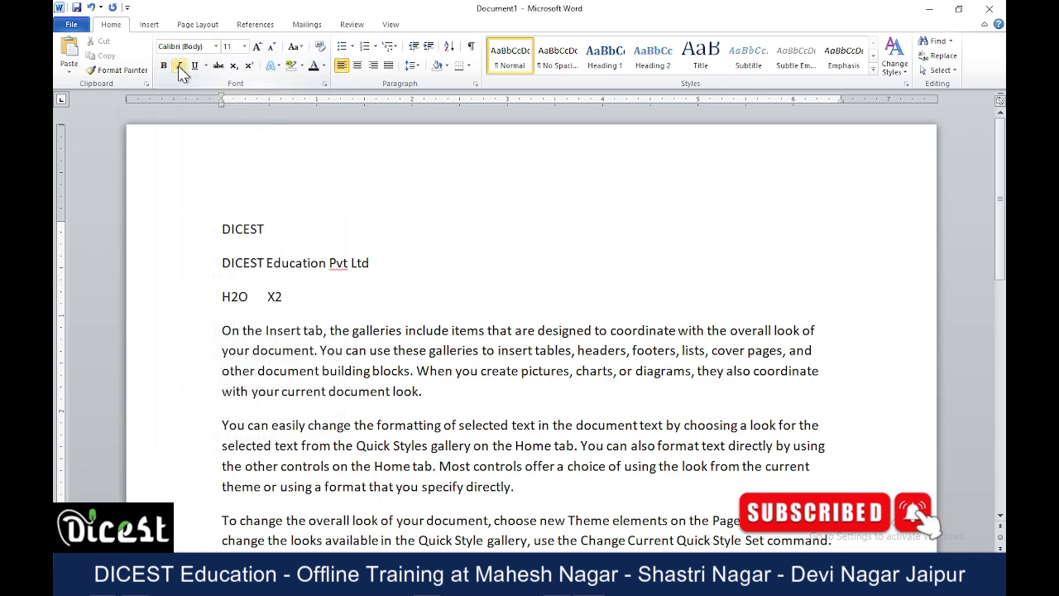